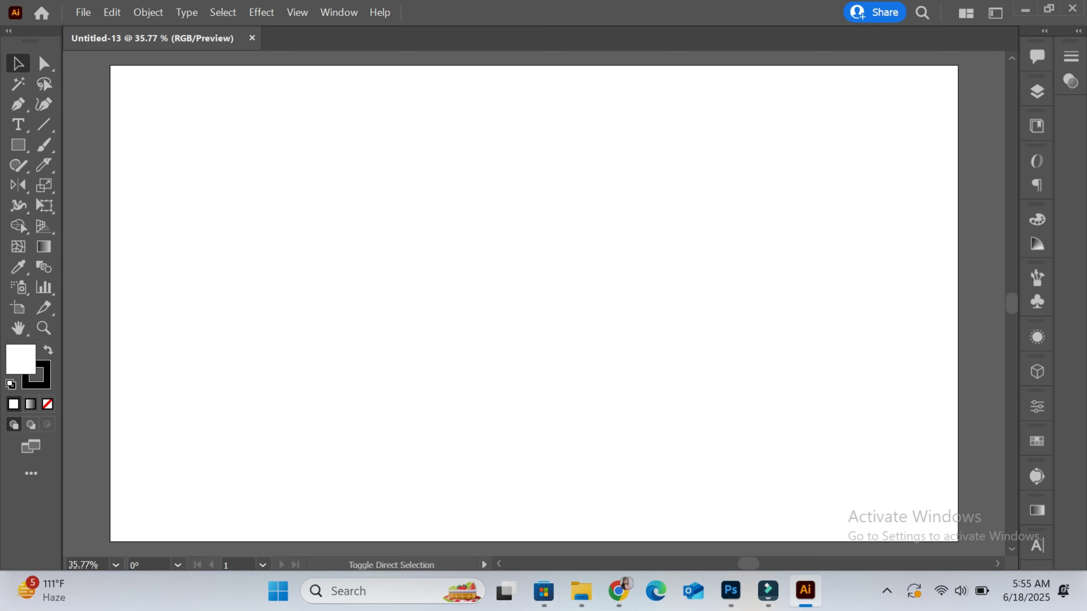
- Place the cut-out portrait photo from the Downloads folder onto the lower middle of the artboard
{"action": "key", "text": "ctrl+shift+p"}
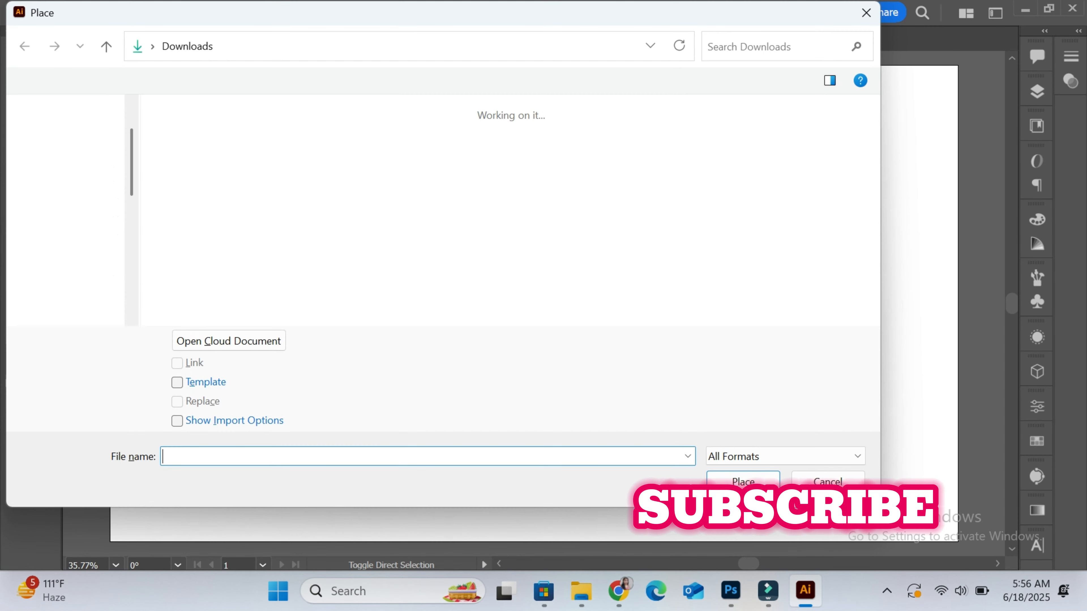
{"action": "left_click", "coordinate": [460, 188]}
{"action": "double_click", "coordinate": [459, 188]}
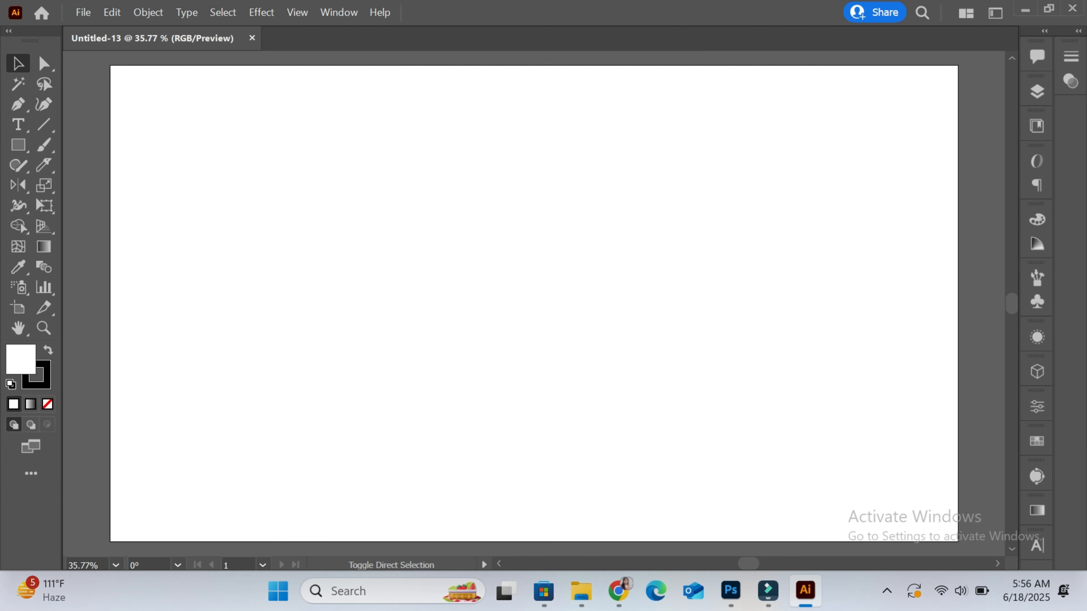
{"action": "left_click_drag", "start_coordinate": [463, 186], "coordinate": [680, 511]}
- Enlarge the portrait proportionally until the shirt extends below the artboard's lower edge, and deselect it
{"action": "key", "text": "ctrl+minus"}
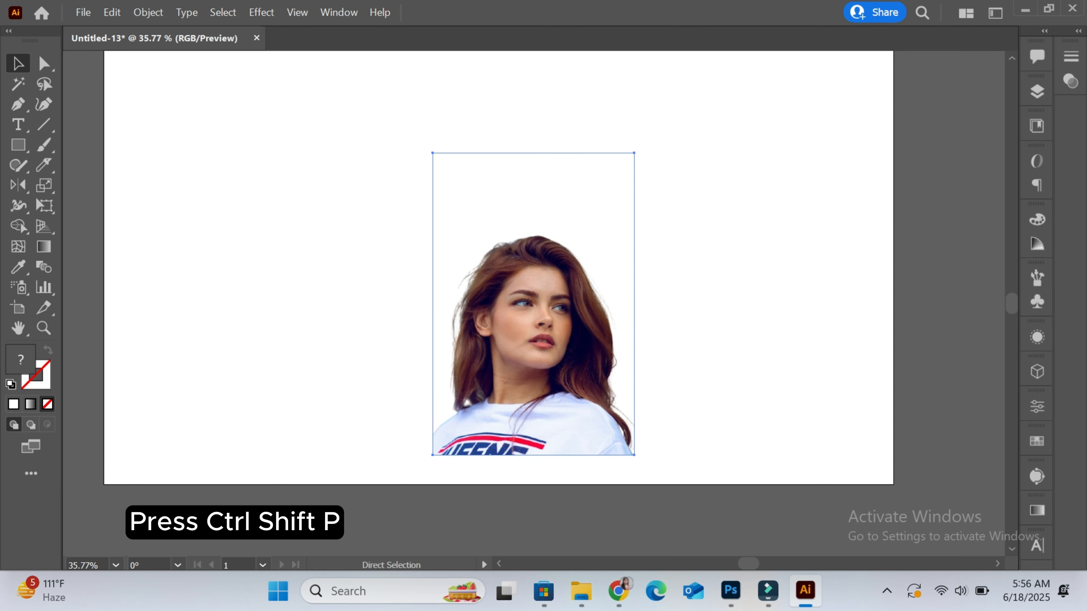
{"action": "key", "text": "ctrl+minus"}
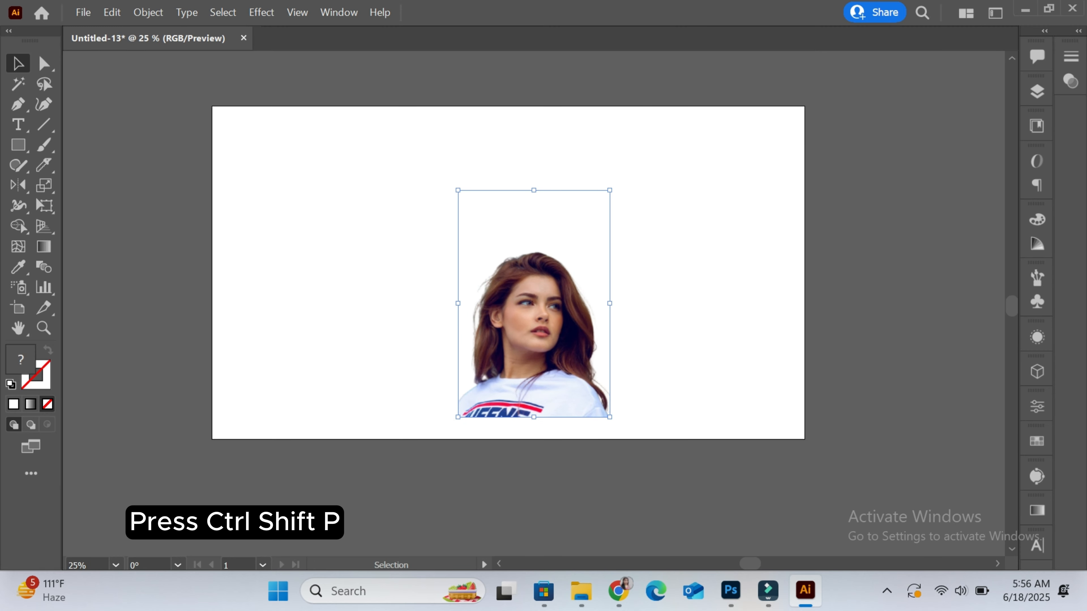
{"action": "left_click_drag", "start_coordinate": [610, 417], "coordinate": [656, 495]}
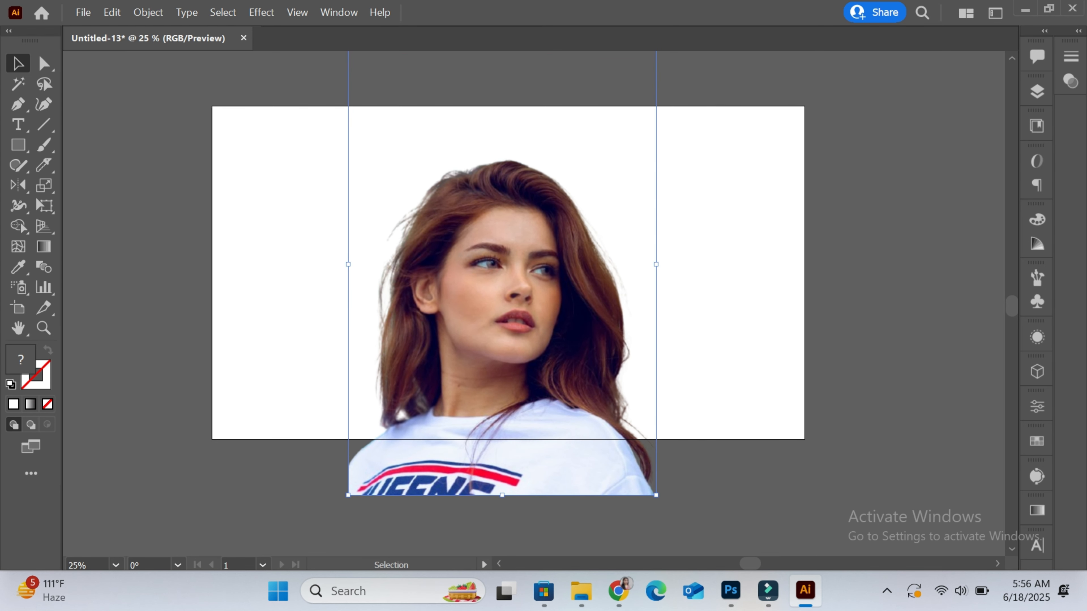
{"action": "key", "text": "ctrl+shift+a"}
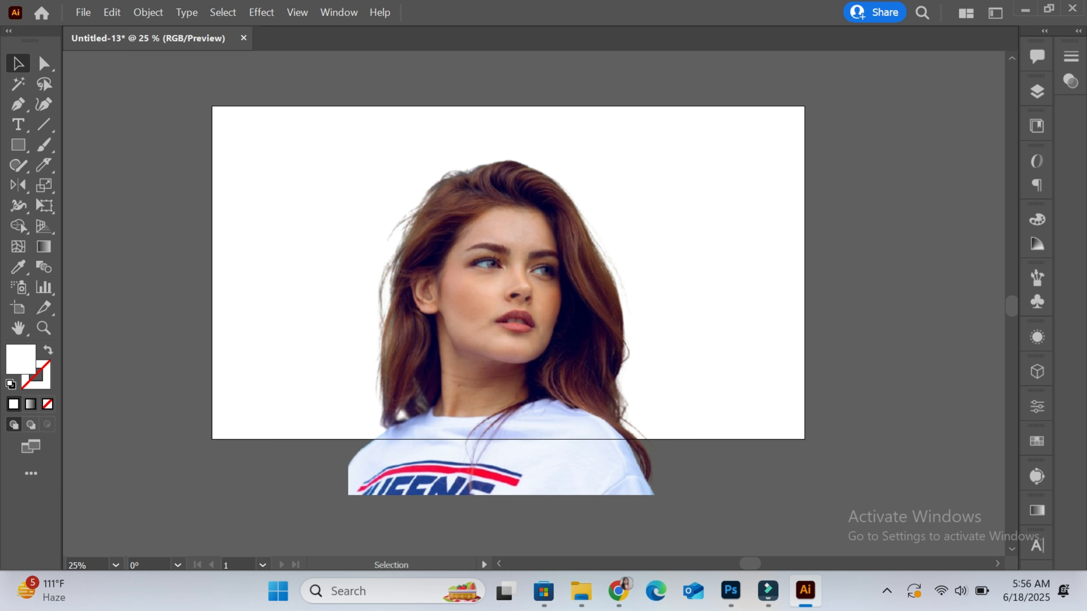
- Draw a rectangle covering the whole artboard and fill it with the light colour sampled from the portrait's shirt
{"action": "key", "text": "m"}
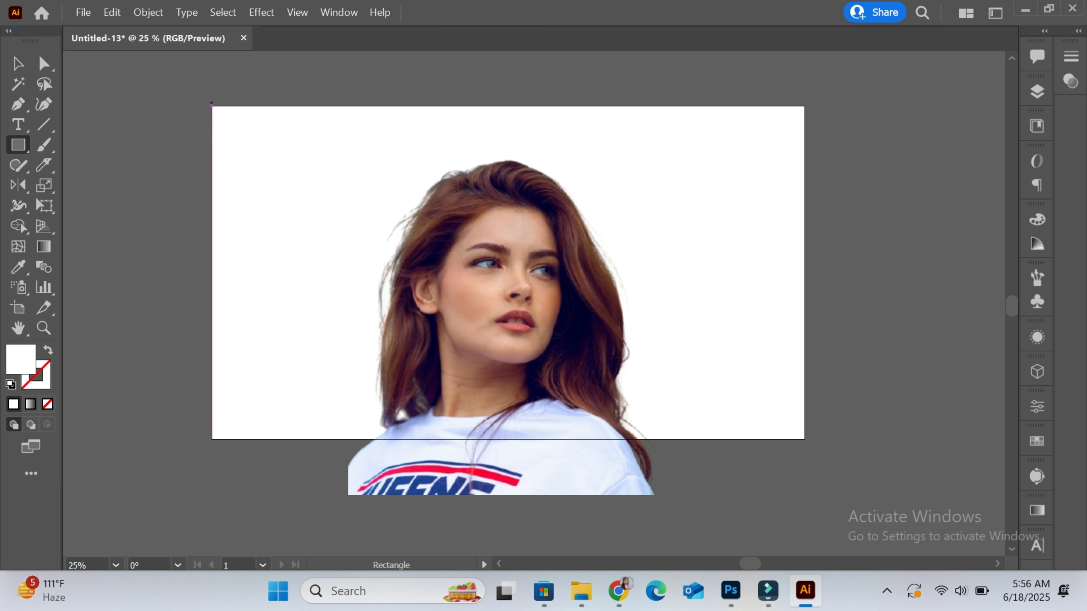
{"action": "left_click_drag", "start_coordinate": [211, 104], "coordinate": [803, 444]}
{"action": "key", "text": "i"}
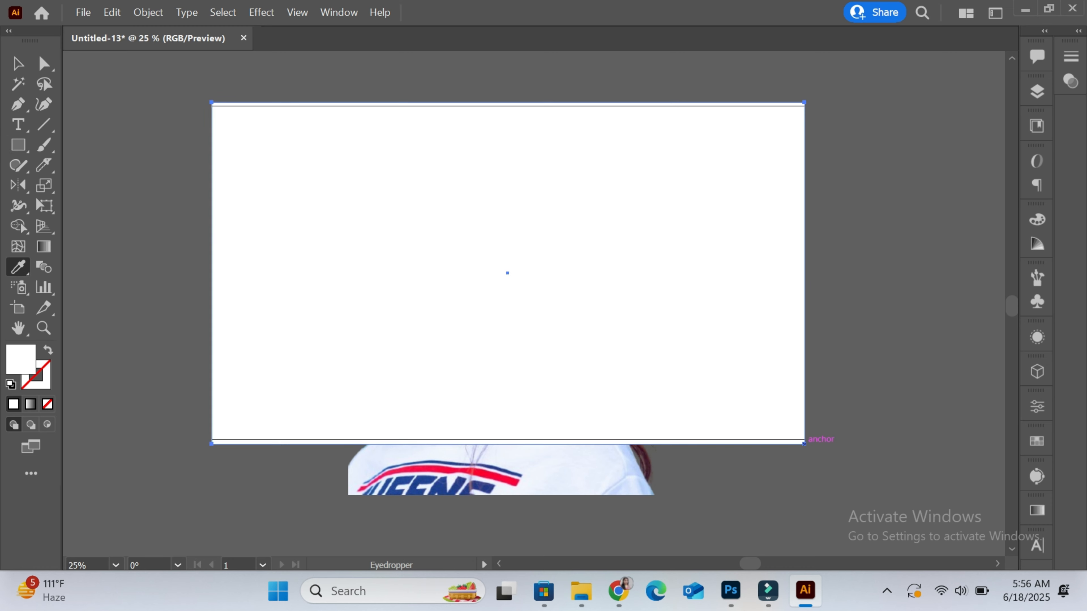
{"action": "left_click", "coordinate": [578, 475]}
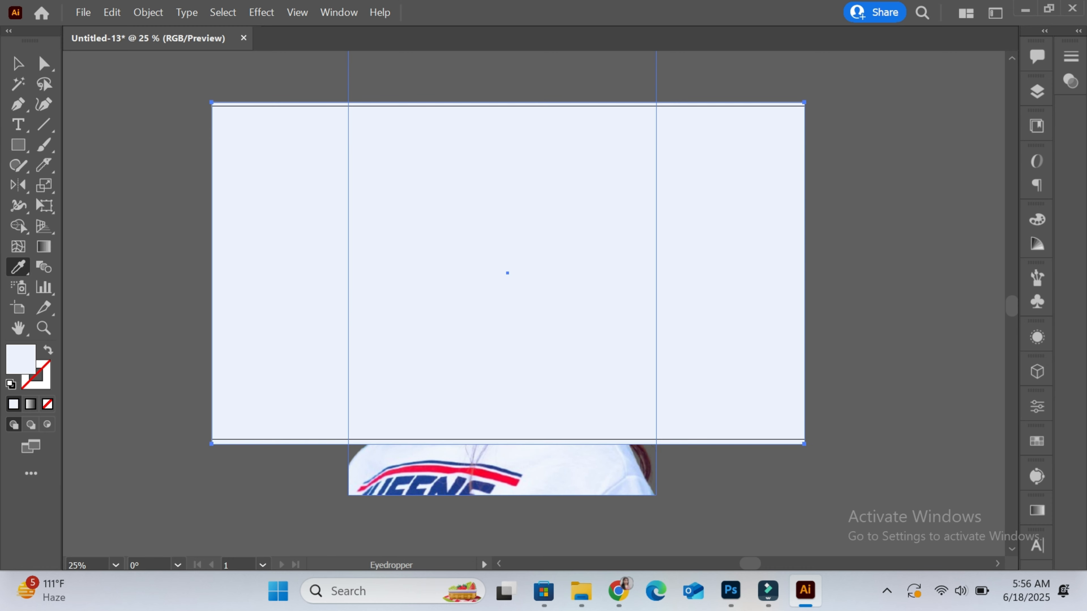
- Send the light background rectangle behind the portrait and deselect it
{"action": "key", "text": "v"}
{"action": "right_click", "coordinate": [229, 155]}
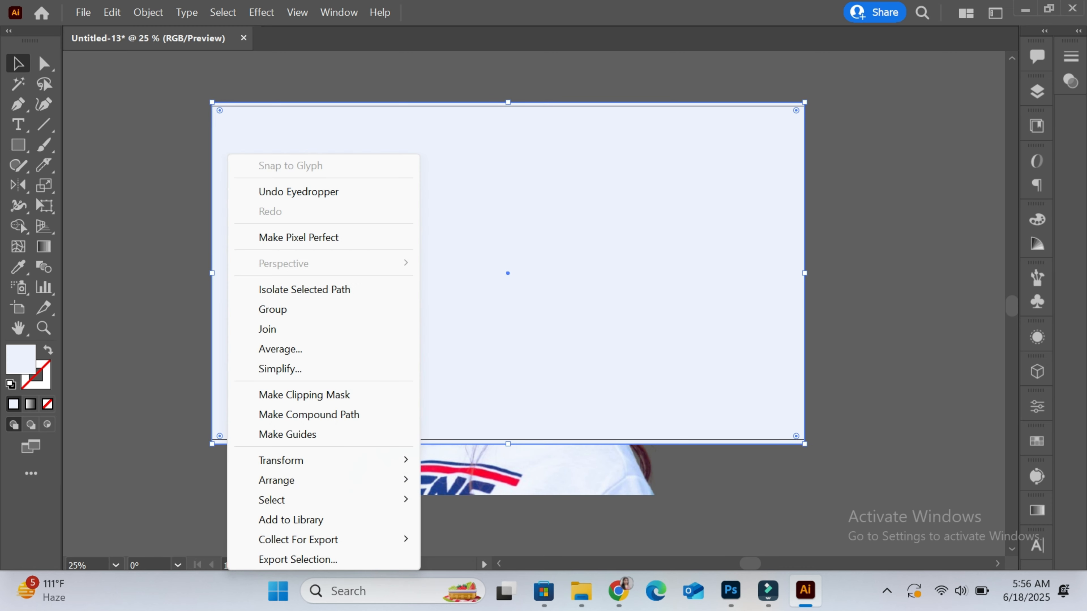
{"action": "mouse_move", "coordinate": [241, 480]}
{"action": "left_click", "coordinate": [574, 540]}
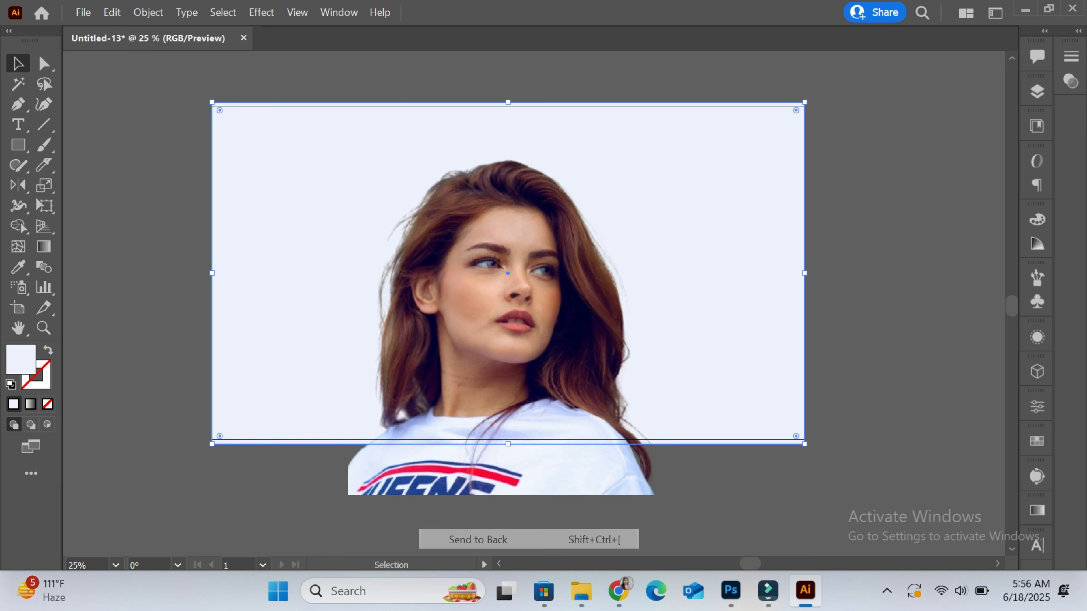
{"action": "key", "text": "ctrl+shift+a"}
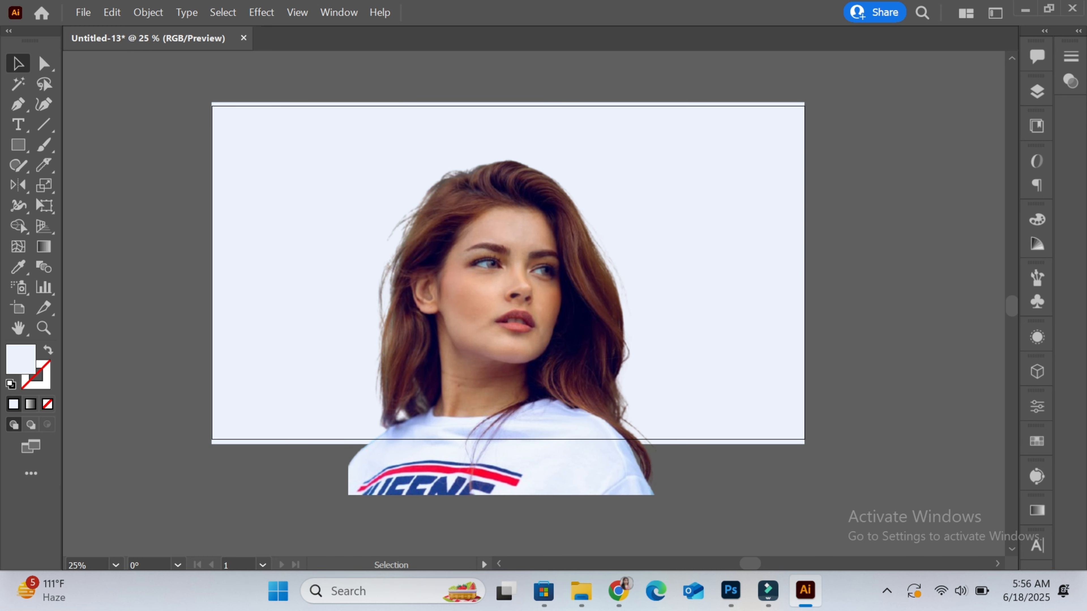
- Show the rulers and add a vertical guide through the middle of the face
{"action": "key", "text": "ctrl+r"}
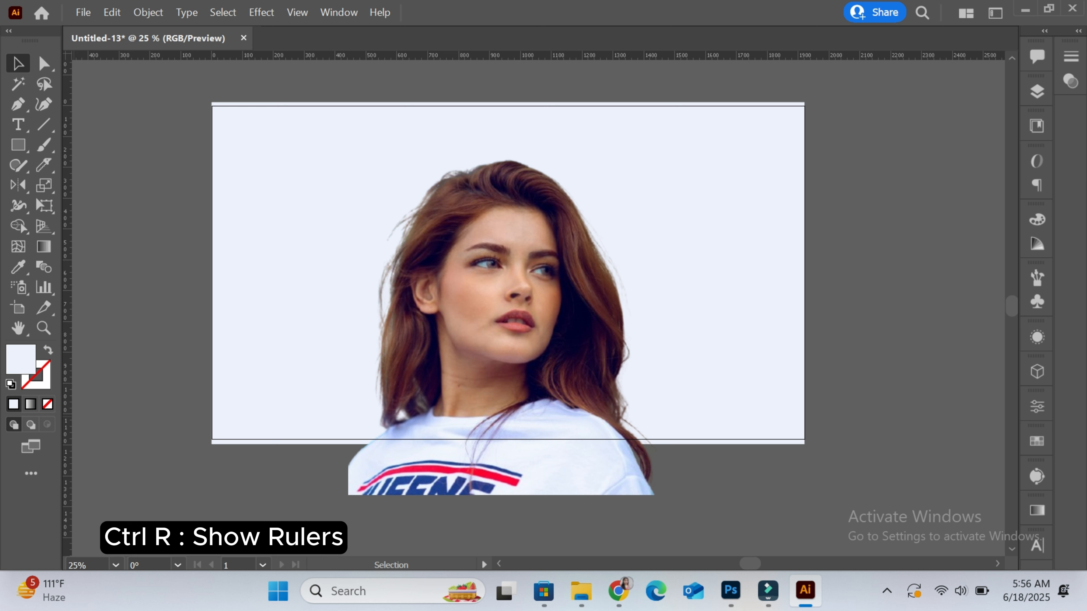
{"action": "left_click_drag", "start_coordinate": [66, 428], "coordinate": [512, 438]}
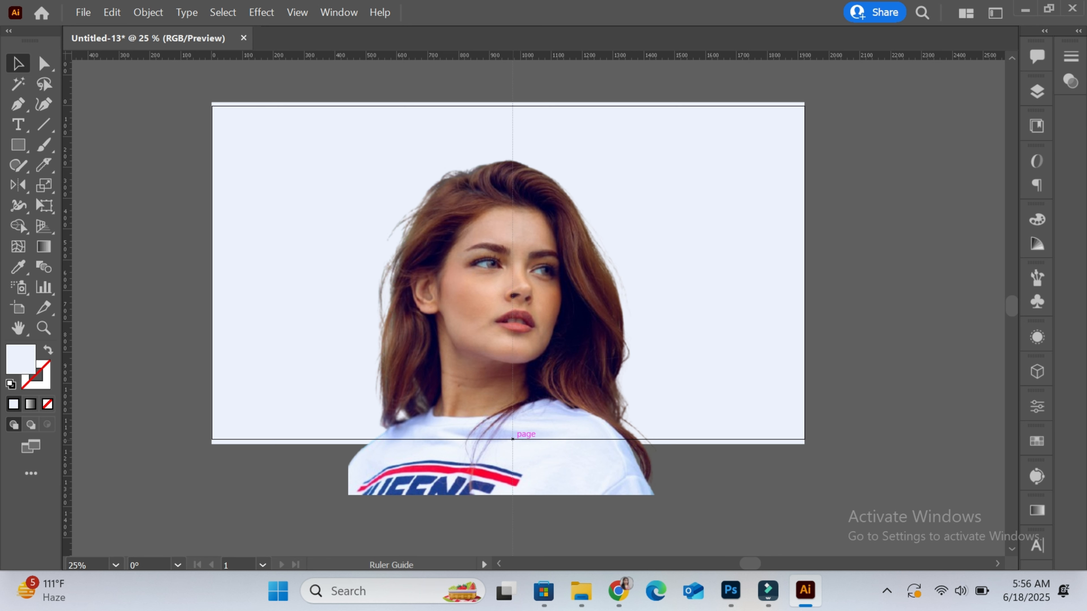
{"action": "left_click_drag", "start_coordinate": [512, 438], "coordinate": [512, 438]}
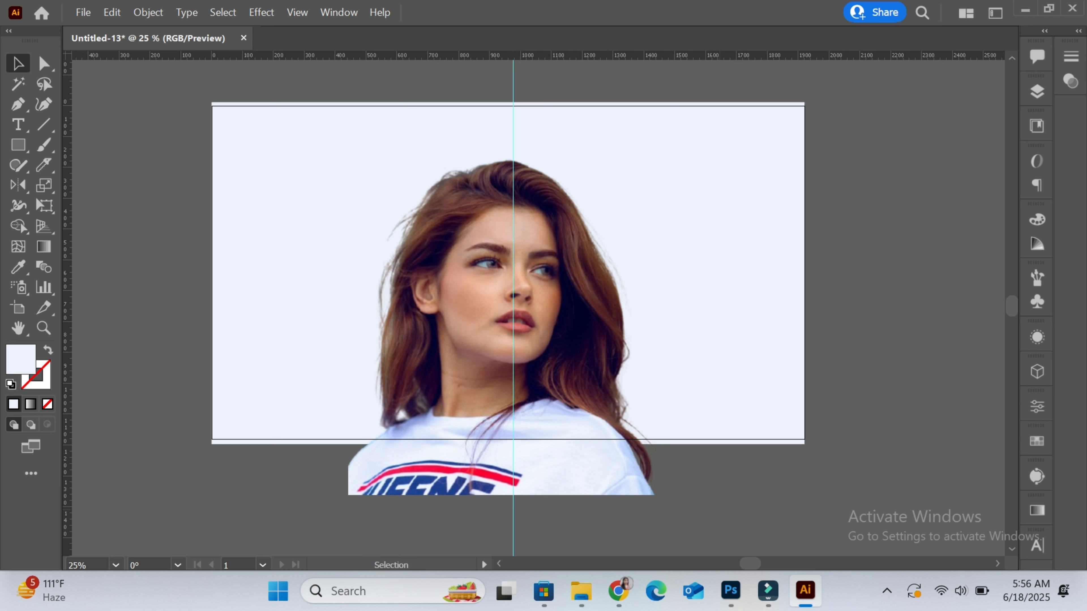
- Duplicate the portrait in place in front of the original and leave nothing selected
{"action": "left_click", "coordinate": [588, 390]}
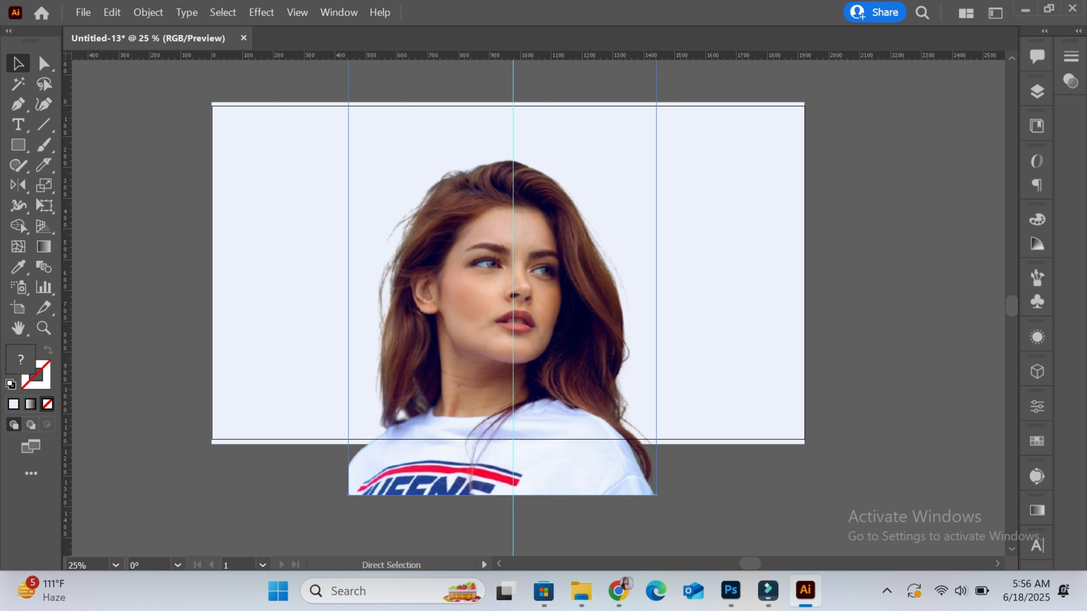
{"action": "key", "text": "ctrl+f"}
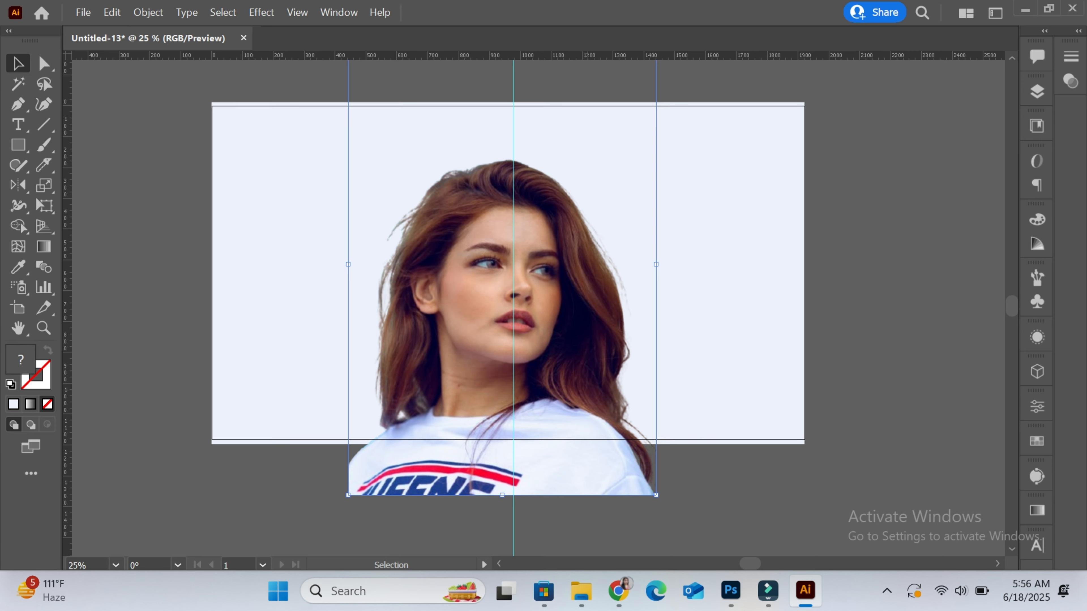
{"action": "left_click_drag", "start_coordinate": [603, 387], "coordinate": [827, 312]}
{"action": "key", "text": "ctrl+z"}
{"action": "key", "text": "ctrl+shift+a"}
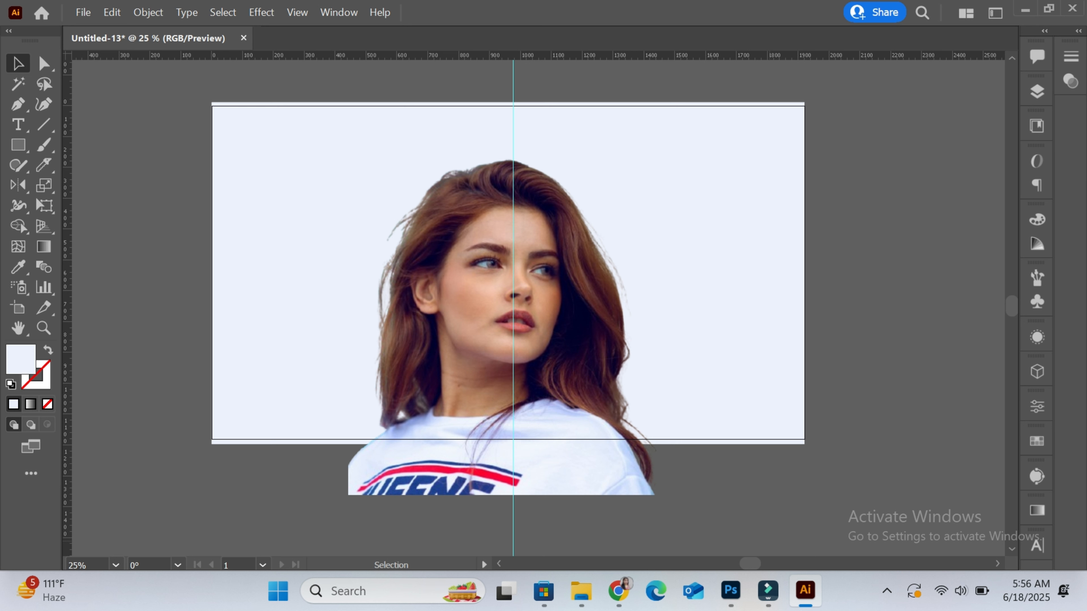
- Draw a rectangle over the right half of the portrait, from just above the hair down to the artboard's lower edge
{"action": "key", "text": "m"}
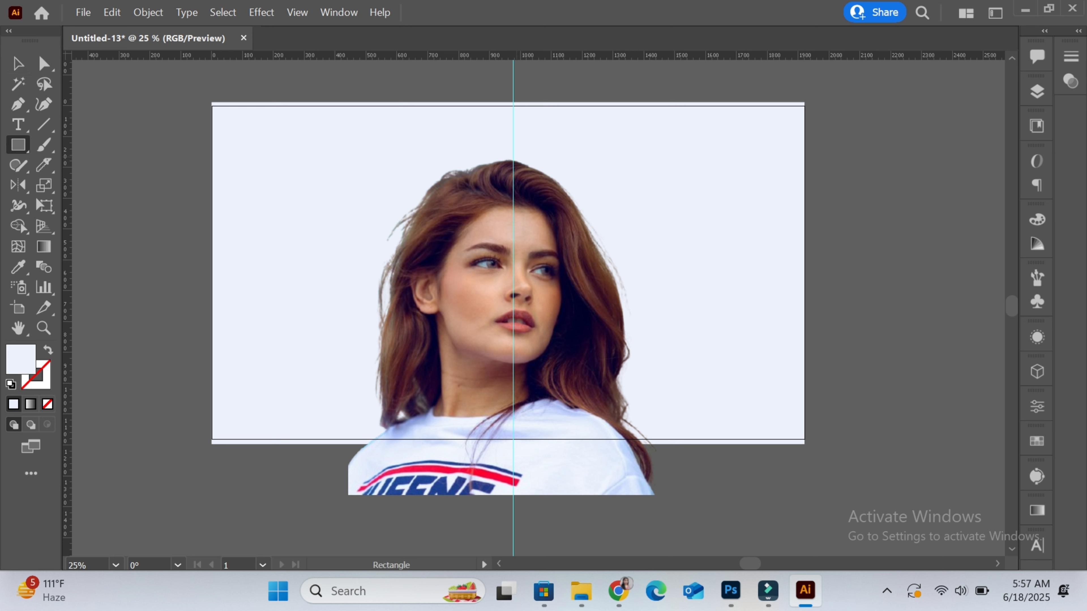
{"action": "mouse_move", "coordinate": [516, 157]}
{"action": "left_mouse_down"}
{"action": "mouse_move", "coordinate": [541, 358]}
{"action": "mouse_move", "coordinate": [577, 463]}
{"action": "mouse_move", "coordinate": [583, 473]}
{"action": "mouse_move", "coordinate": [641, 459]}
{"action": "mouse_move", "coordinate": [659, 440]}
{"action": "left_mouse_up"}
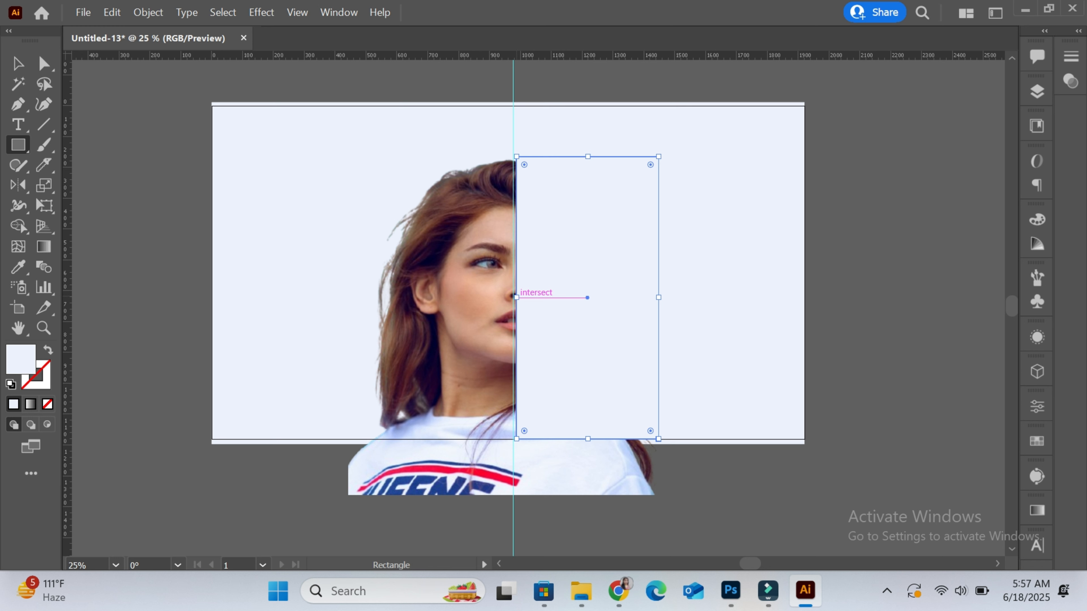
{"action": "left_click_drag", "start_coordinate": [516, 297], "coordinate": [494, 294]}
{"action": "key", "text": "Delete"}
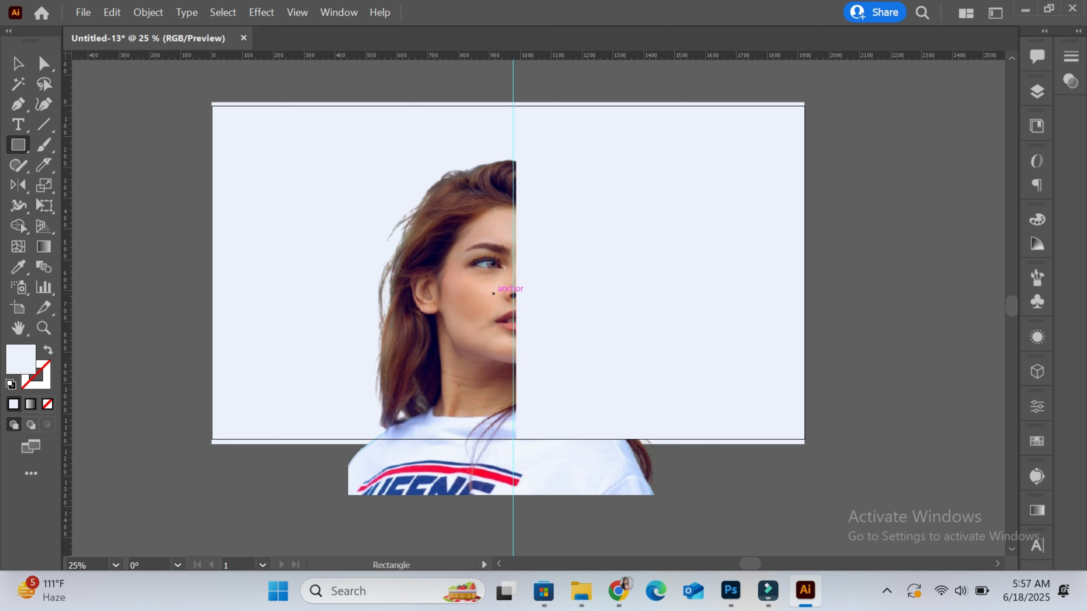
- Extend the left edge of the rectangle over the face to the vertical guide
{"action": "key", "text": "v"}
{"action": "left_click", "coordinate": [494, 293]}
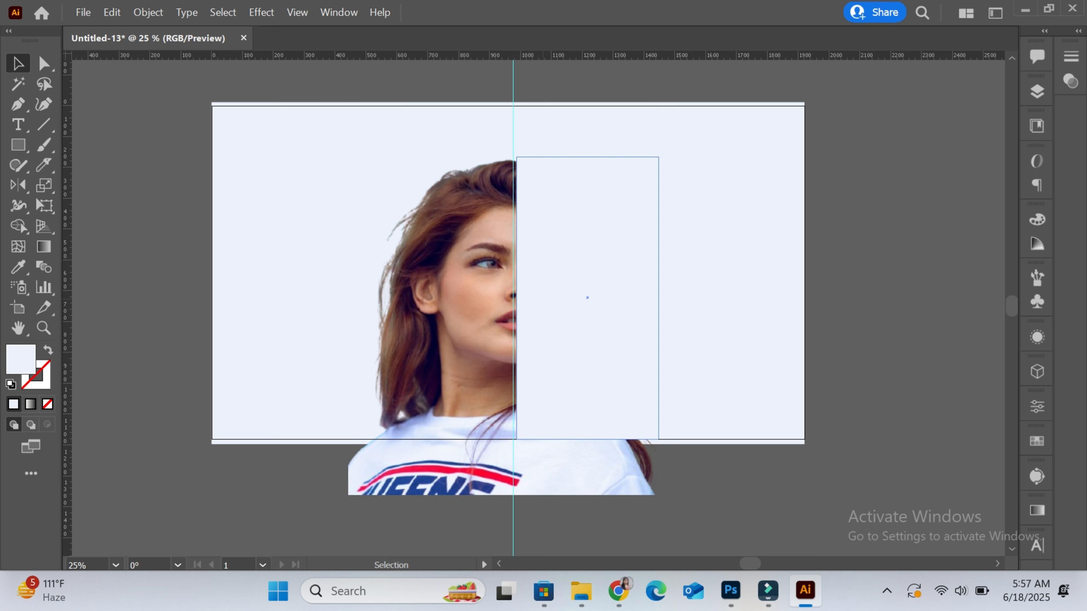
{"action": "left_click", "coordinate": [543, 299]}
{"action": "left_click_drag", "start_coordinate": [517, 298], "coordinate": [513, 297]}
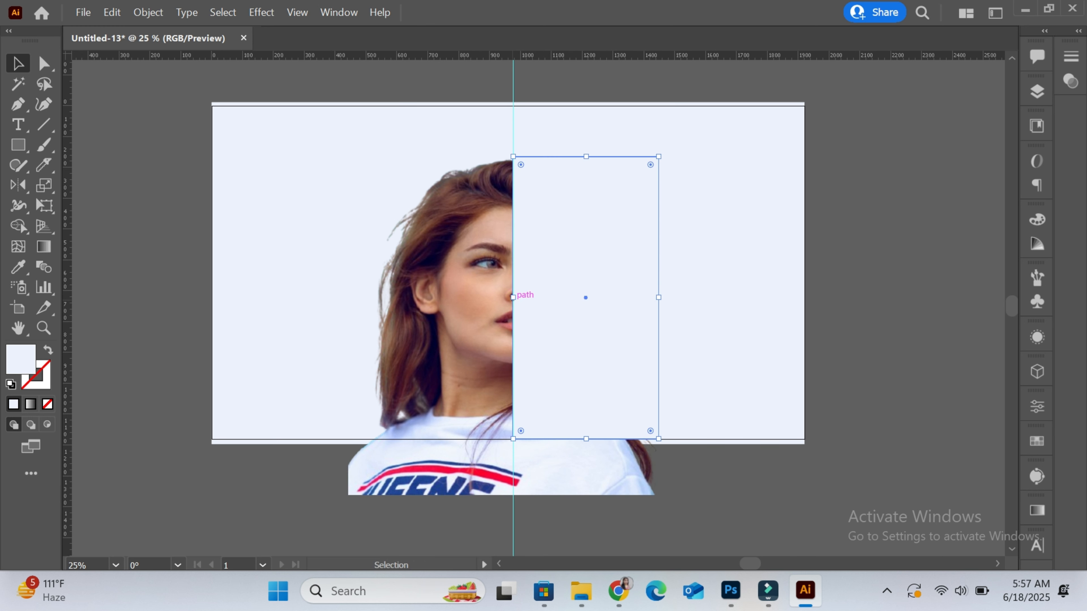
{"action": "left_click", "coordinate": [710, 504]}
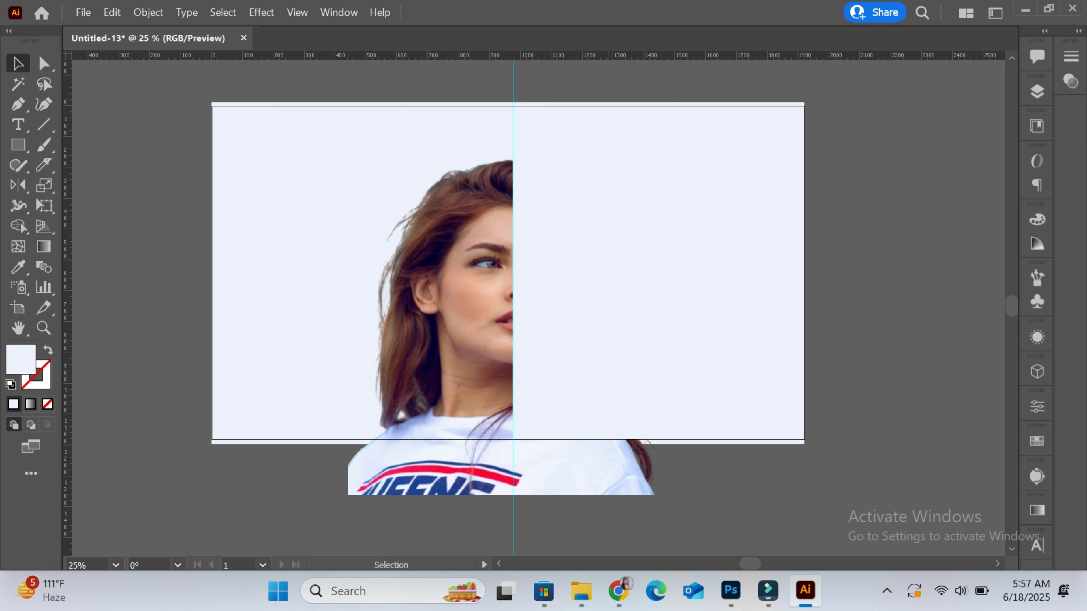
- Make a clipping mask from the rectangle and the front portrait copy, keeping the right half of the face
{"action": "left_click", "coordinate": [586, 297]}
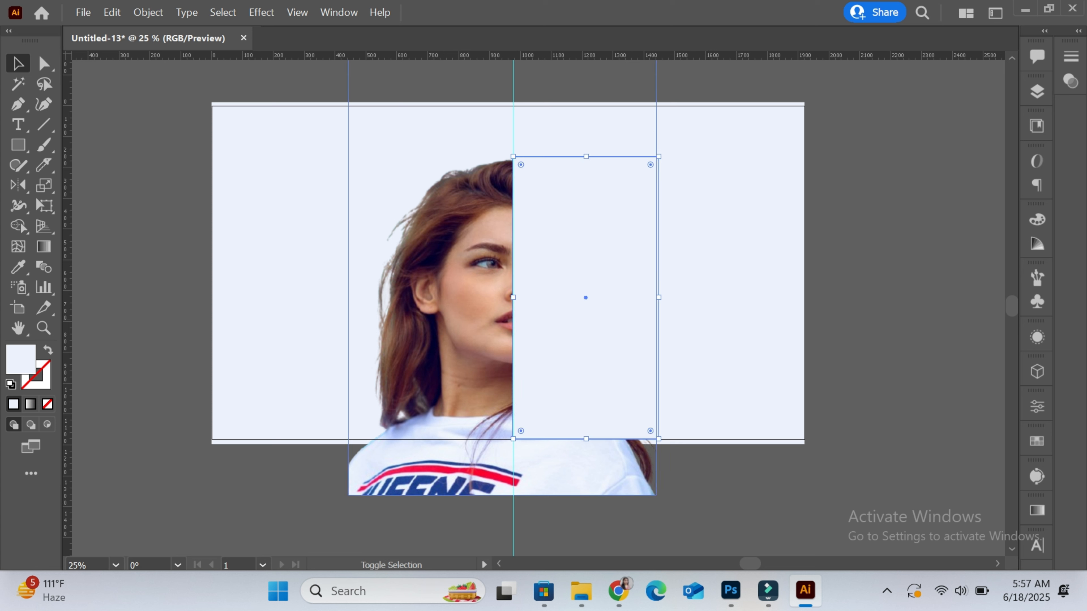
{"action": "left_click", "coordinate": [469, 319], "text": "shift"}
{"action": "right_click", "coordinate": [468, 319]}
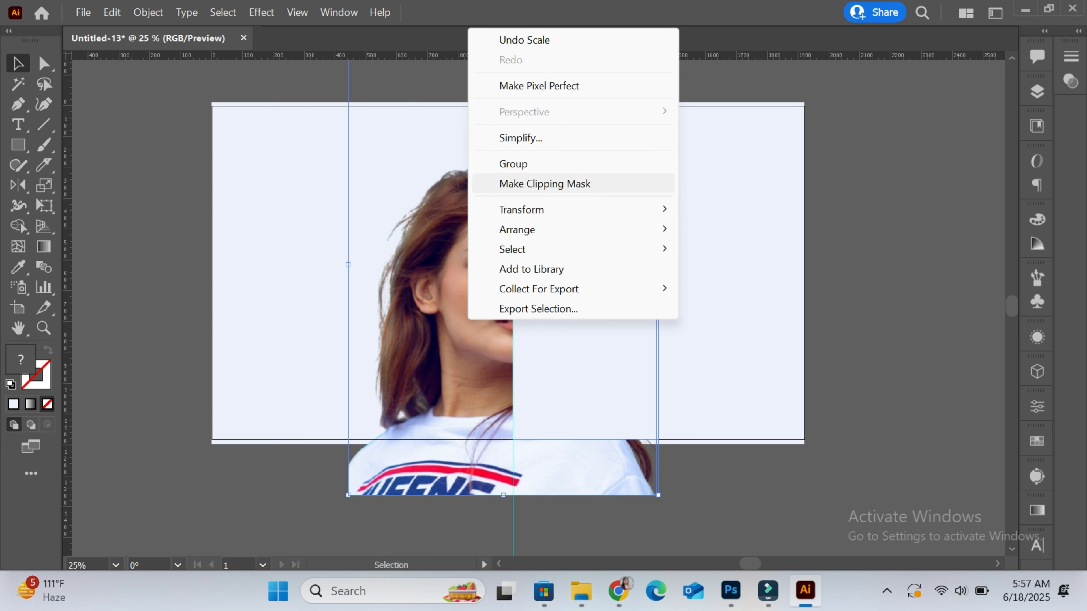
{"action": "left_click", "coordinate": [544, 184]}
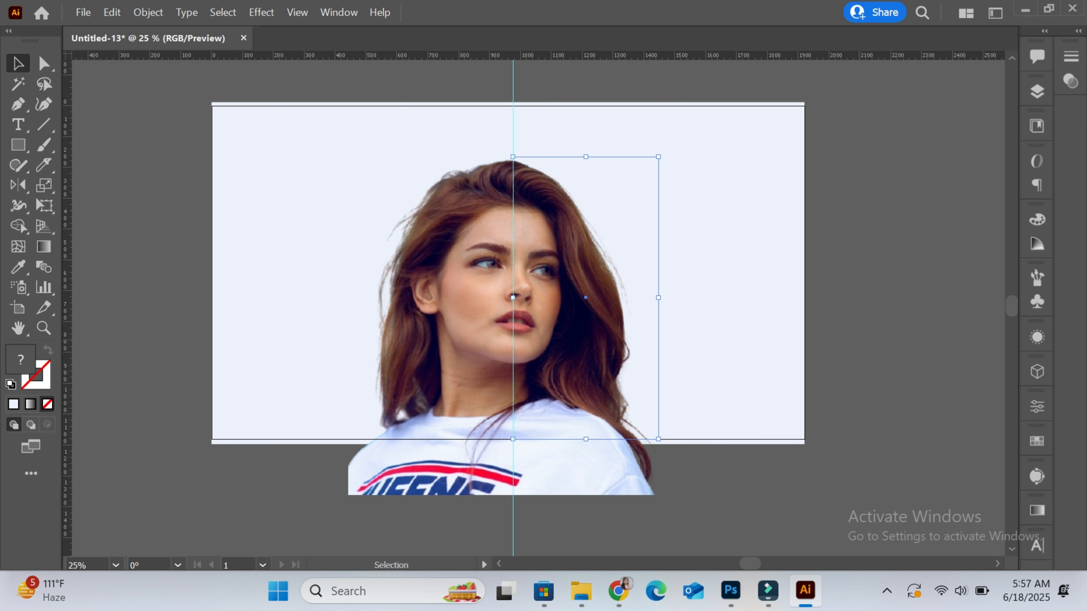
{"action": "left_click", "coordinate": [282, 343]}
{"action": "left_click_drag", "start_coordinate": [596, 353], "coordinate": [888, 273]}
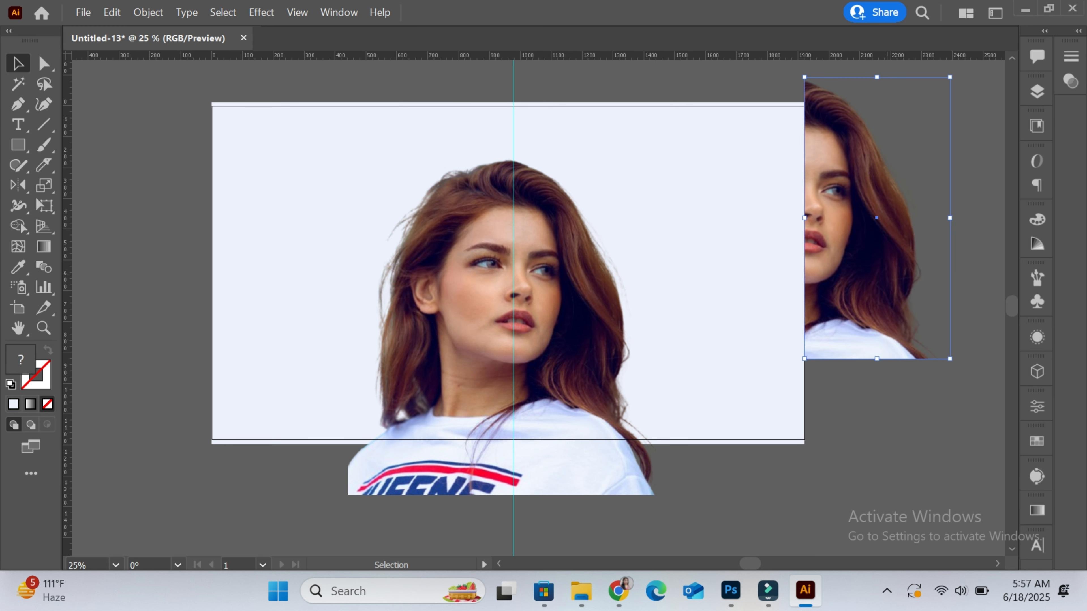
{"action": "key", "text": "ctrl+z"}
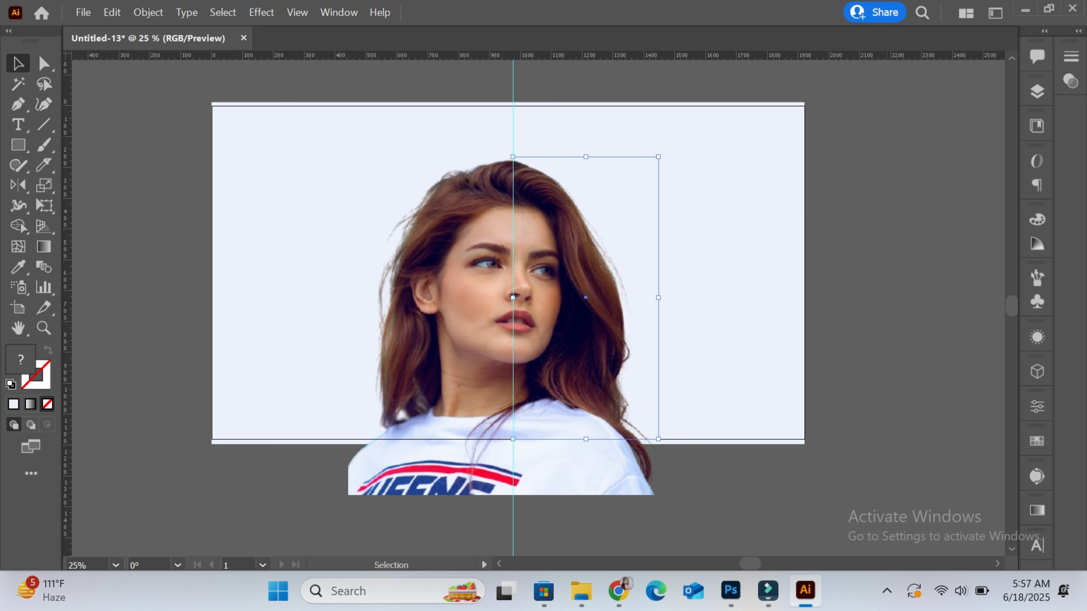
{"action": "left_click", "coordinate": [888, 273]}
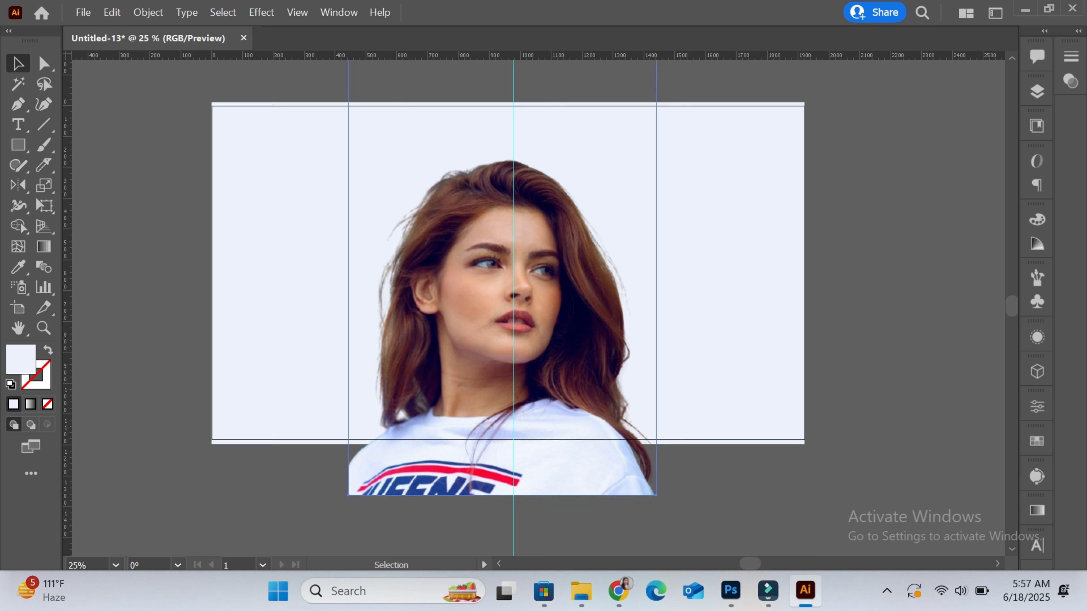
- Create an area text box filled with placeholder text over the left half of the face, ending just beside the guide
{"action": "left_click", "coordinate": [596, 316]}
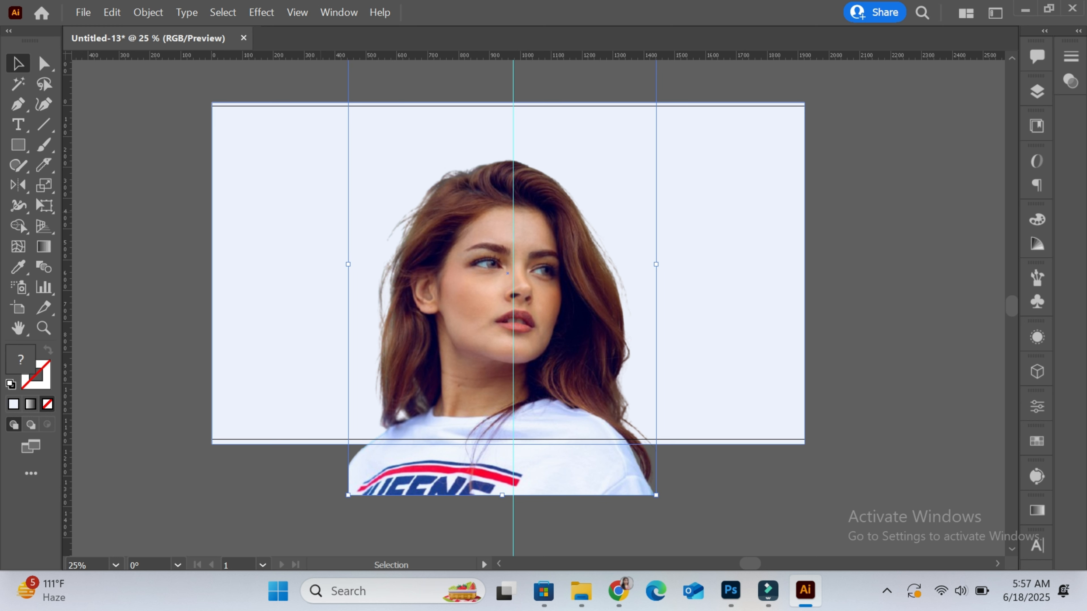
{"action": "key", "text": "t"}
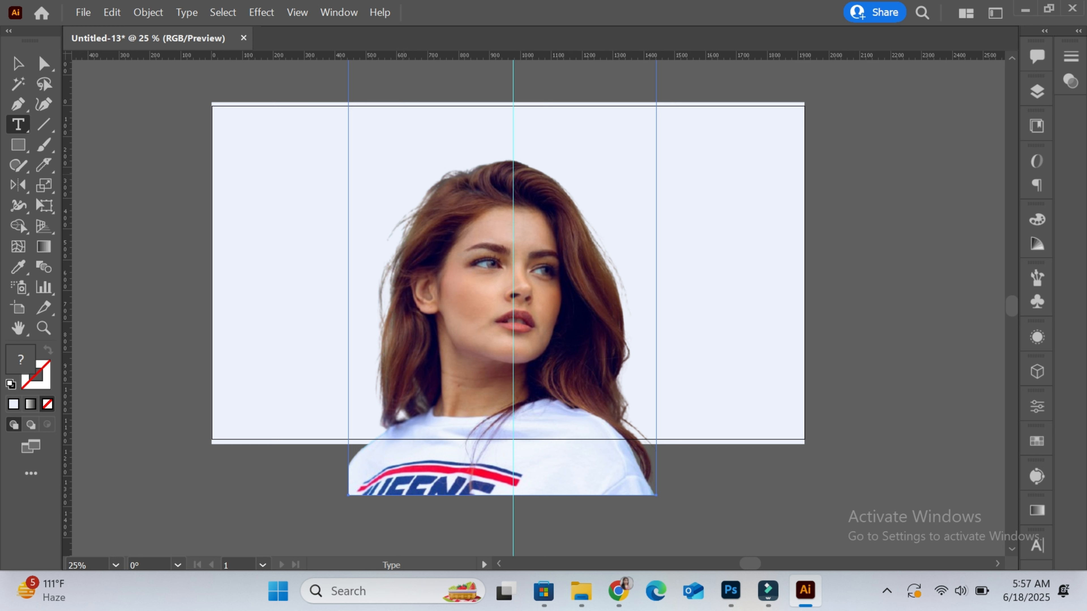
{"action": "left_click", "coordinate": [405, 179]}
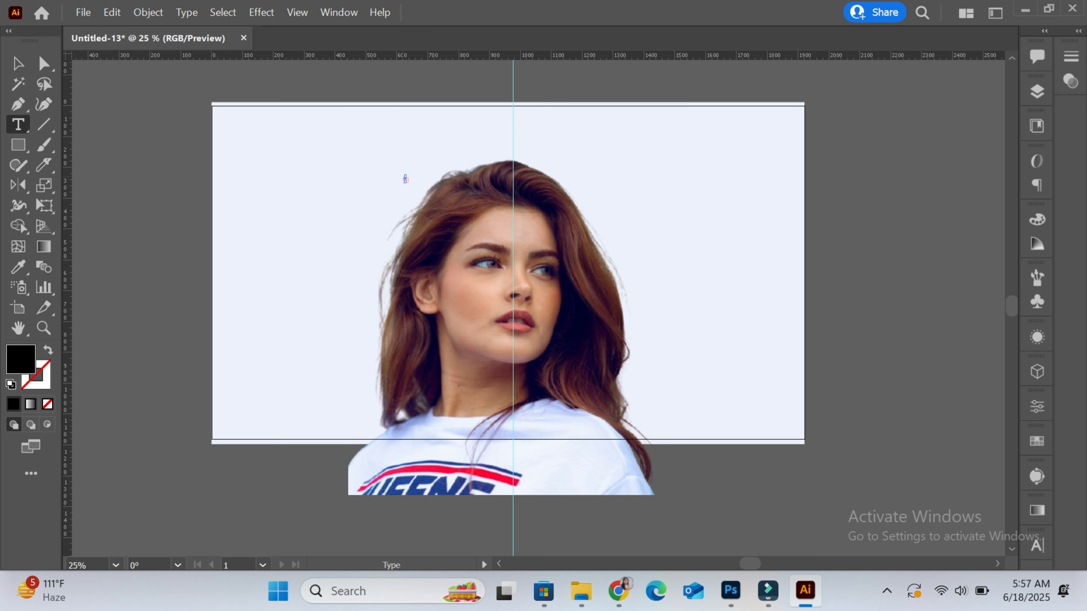
{"action": "key", "text": "ctrl+z"}
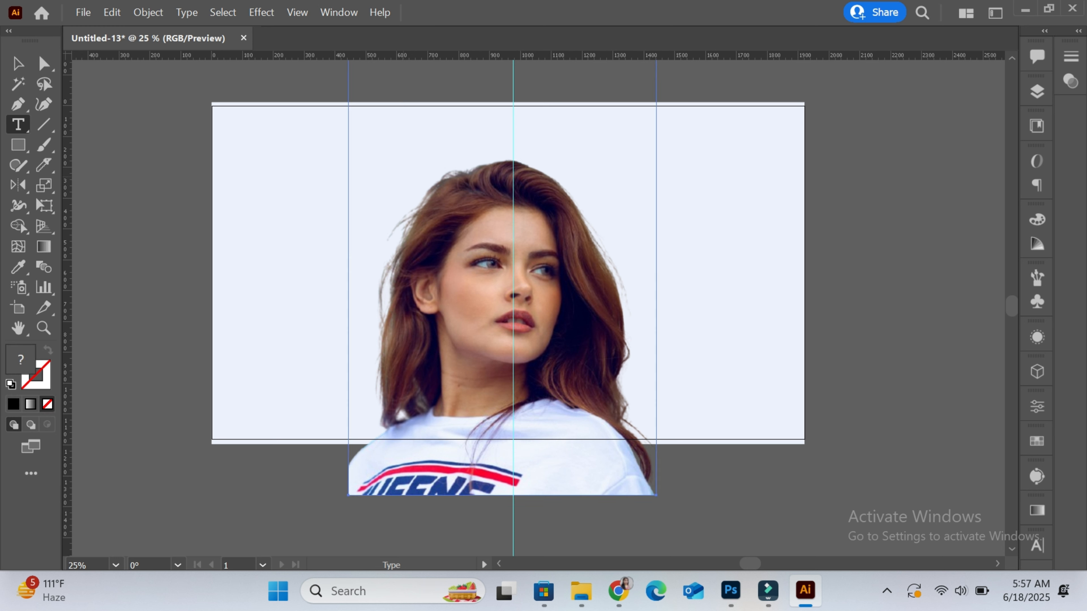
{"action": "left_click_drag", "start_coordinate": [402, 176], "coordinate": [507, 432]}
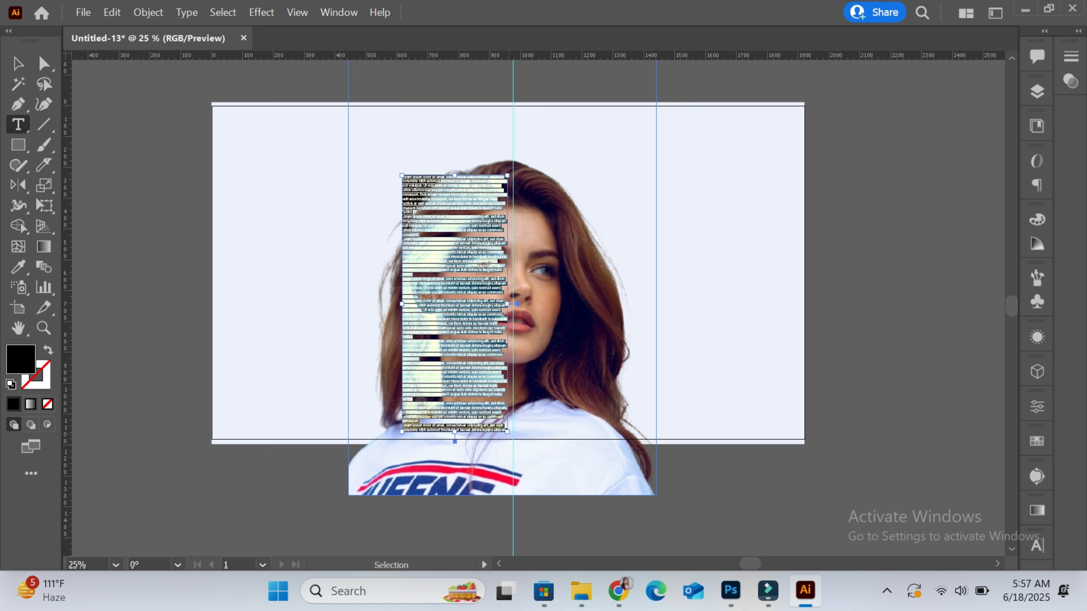
- Set the font size of the placeholder text to 80 pt
{"action": "key", "text": "ctrl+t"}
{"action": "left_click", "coordinate": [853, 462]}
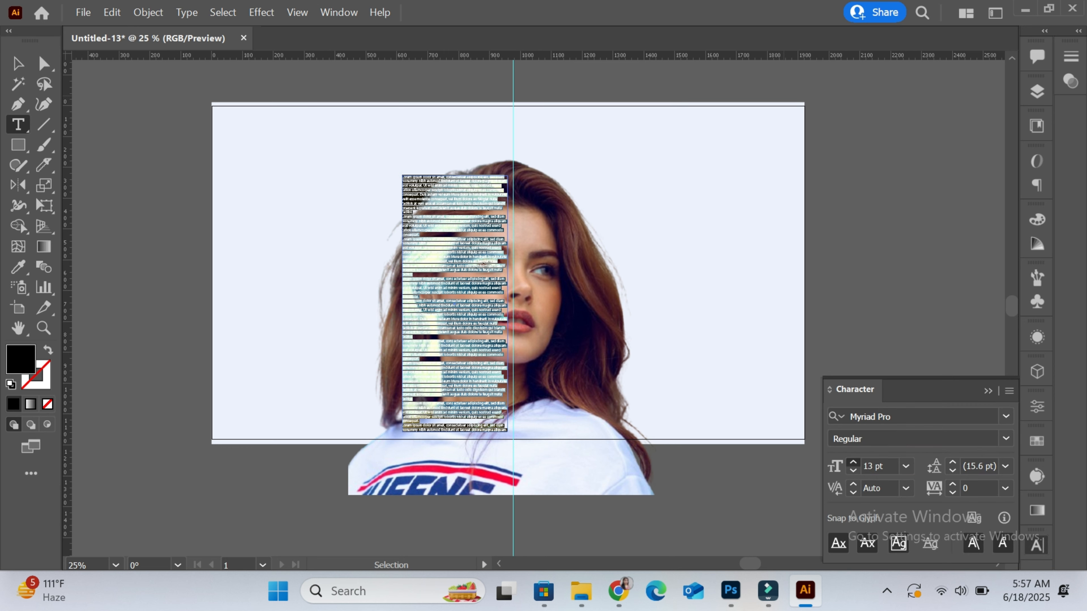
{"action": "left_click", "coordinate": [852, 463]}
{"action": "left_click", "coordinate": [853, 463]}
{"action": "left_click", "coordinate": [852, 463]}
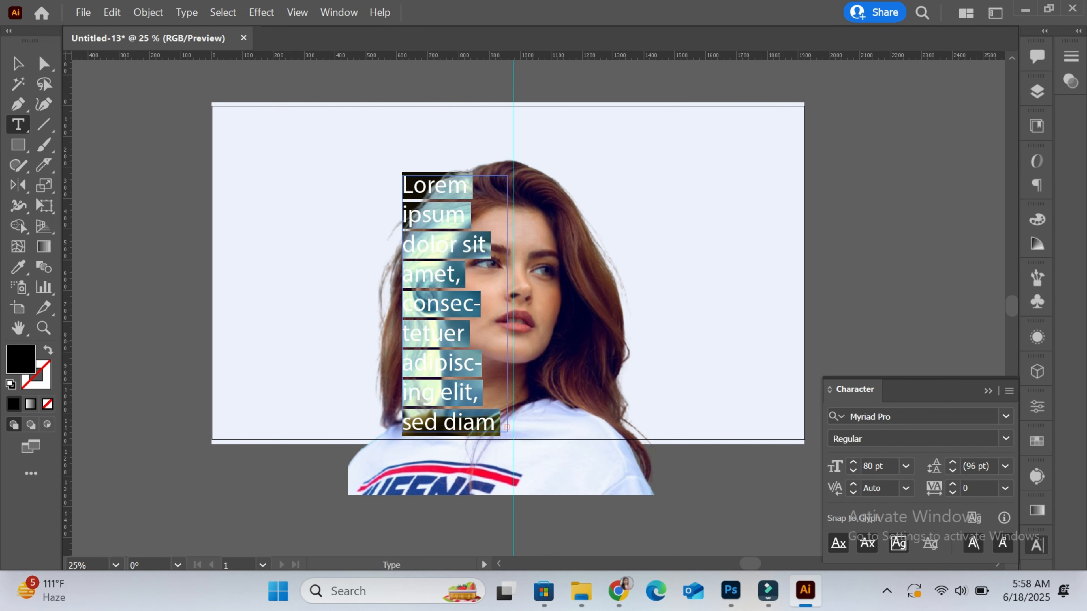
- Replace the placeholder text with "STRONG" on the first line, followed by "MIND BOLD HEART" wrapping below it
{"action": "type", "text": "S"}
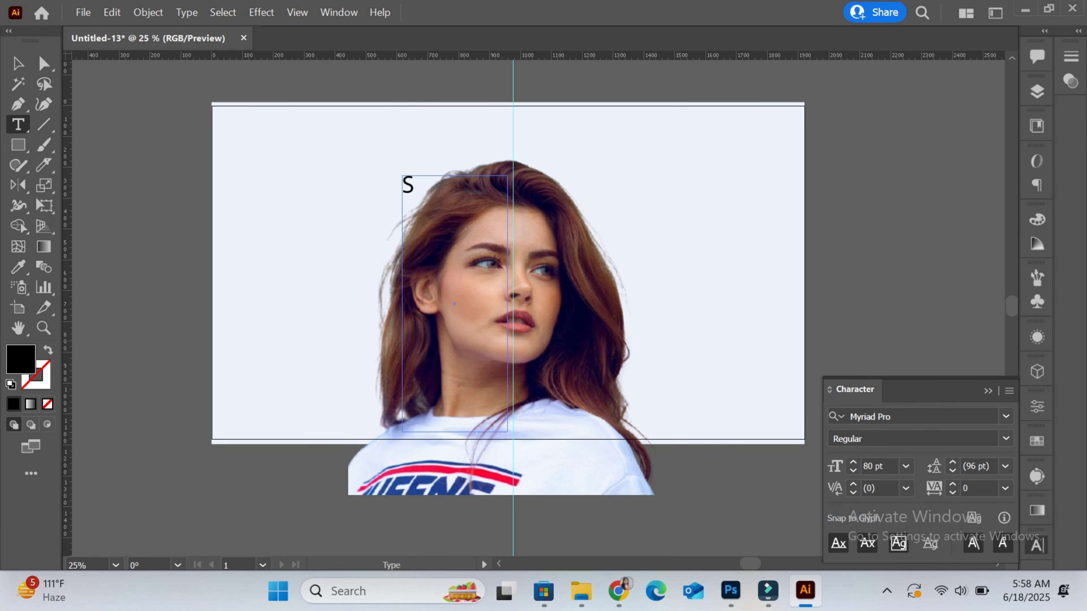
{"action": "type", "text": "TRONG"}
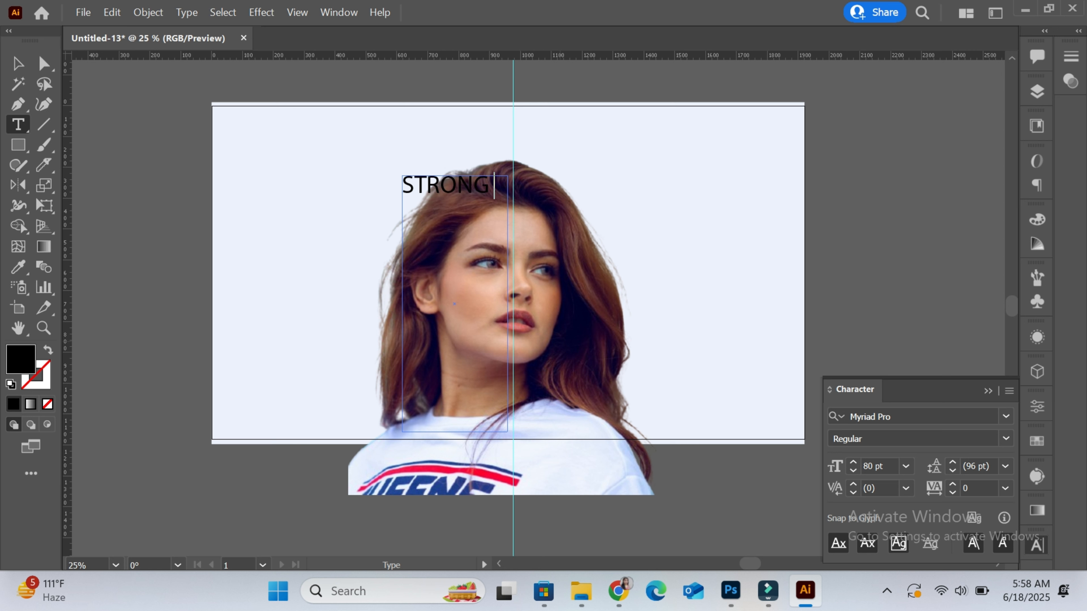
{"action": "key", "text": "Return"}
{"action": "type", "text": "MIND "}
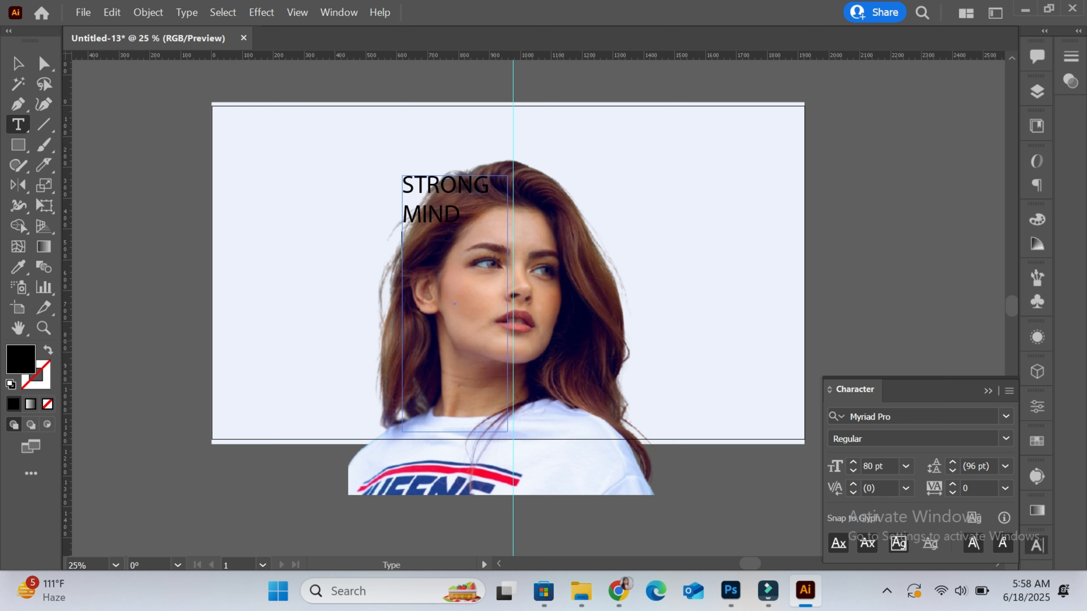
{"action": "type", "text": "BOLD"}
{"action": "type", "text": " H"}
{"action": "type", "text": "EART"}
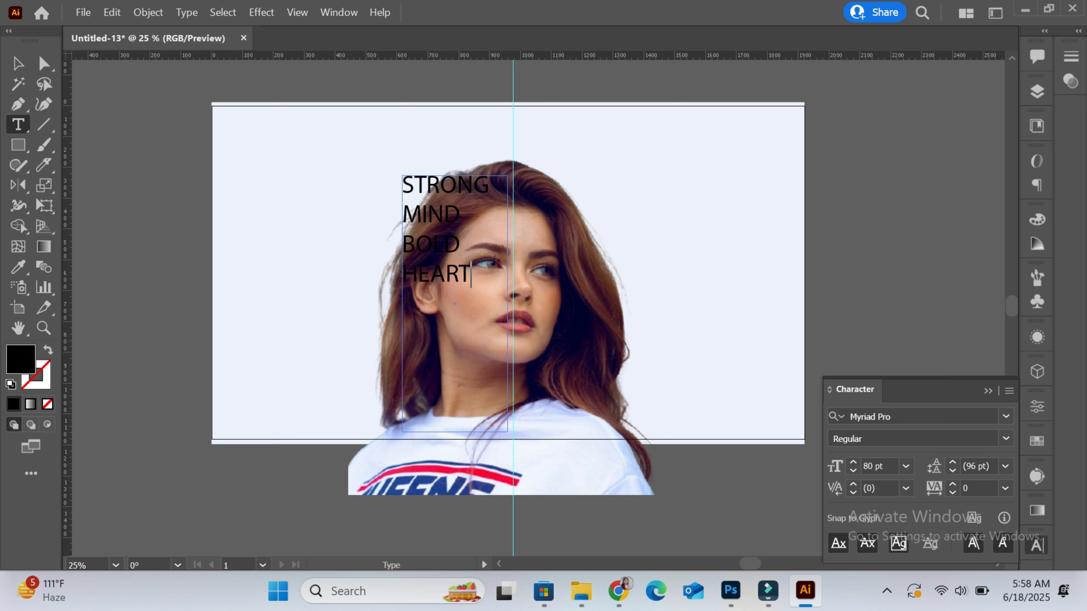
- Continue the text with "WITH UNSTOPPABLE" starting on a new line and "WOMEN" on a line of its own
{"action": "key", "text": "Return"}
{"action": "type", "text": "WITH "}
{"action": "type", "text": "UN"}
{"action": "type", "text": "ST"}
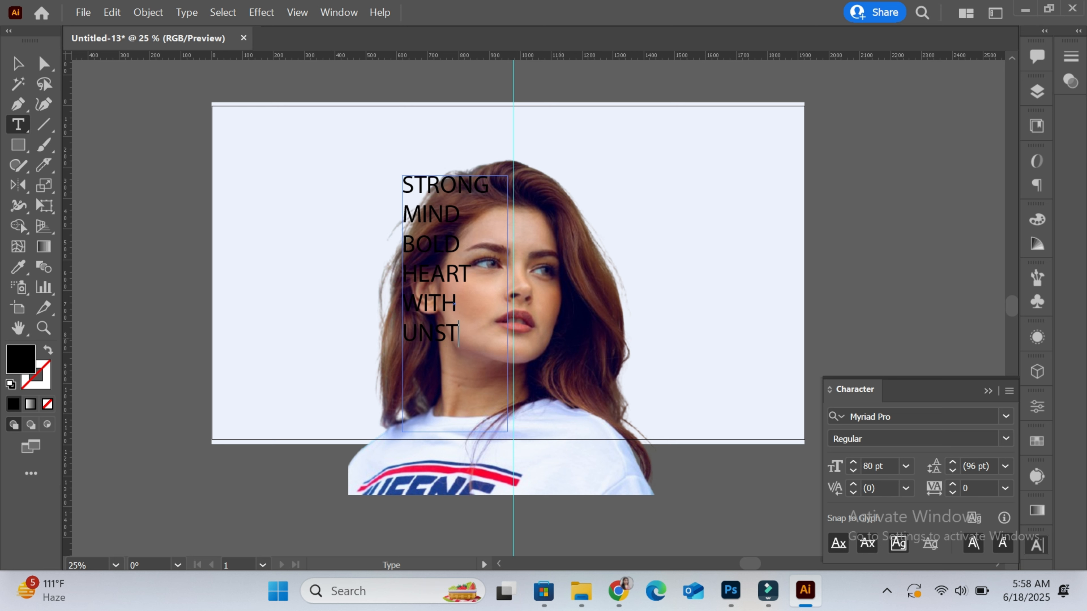
{"action": "type", "text": "OPPAB"}
{"action": "type", "text": "LE"}
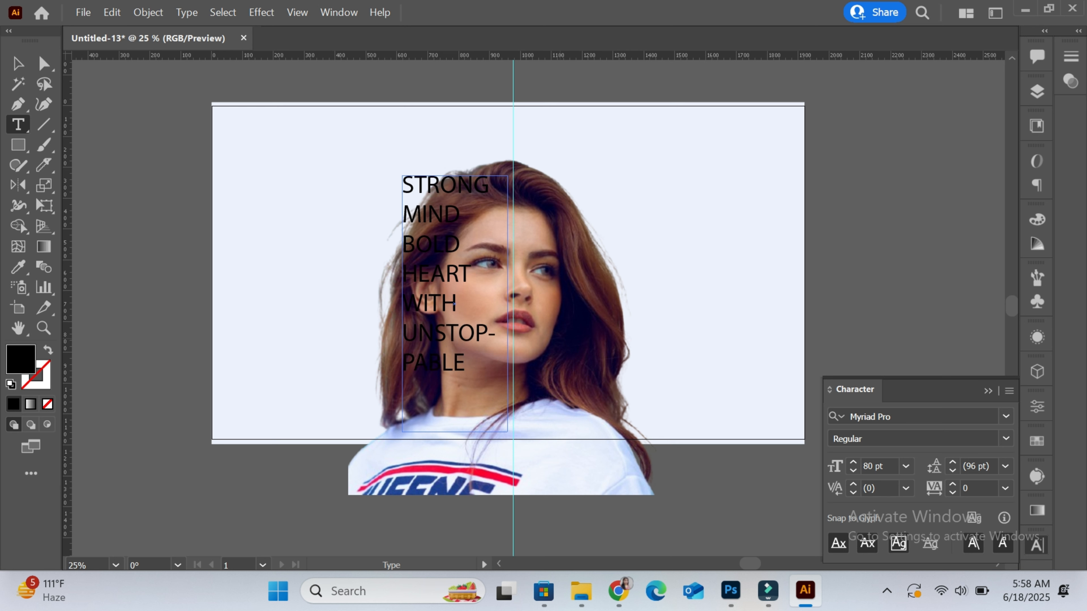
{"action": "key", "text": "Return"}
{"action": "type", "text": "WOMEN"}
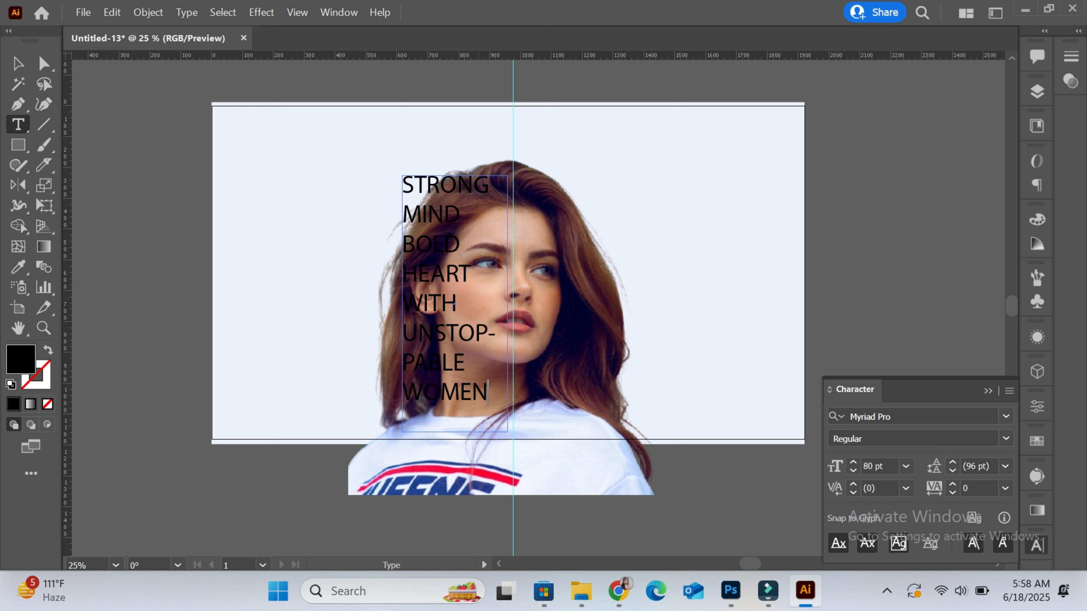
{"action": "type", "text": "V"}
{"action": "key", "text": "BackSpace"}
- Select the text box and set its font to Captain of America Regular
{"action": "left_click", "coordinate": [18, 64]}
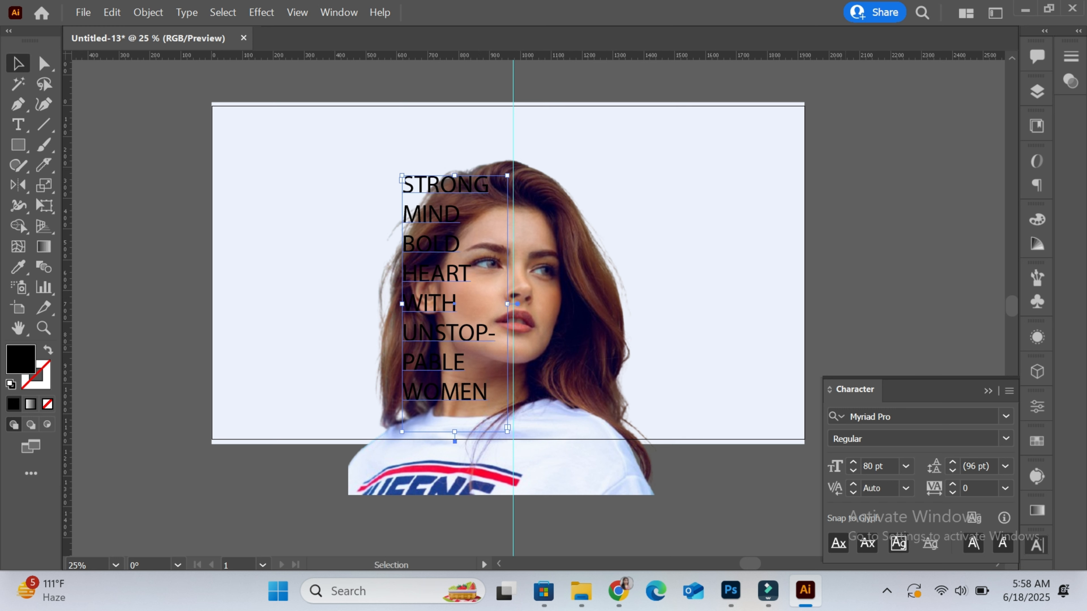
{"action": "left_click", "coordinate": [870, 417]}
{"action": "type", "text": "A"}
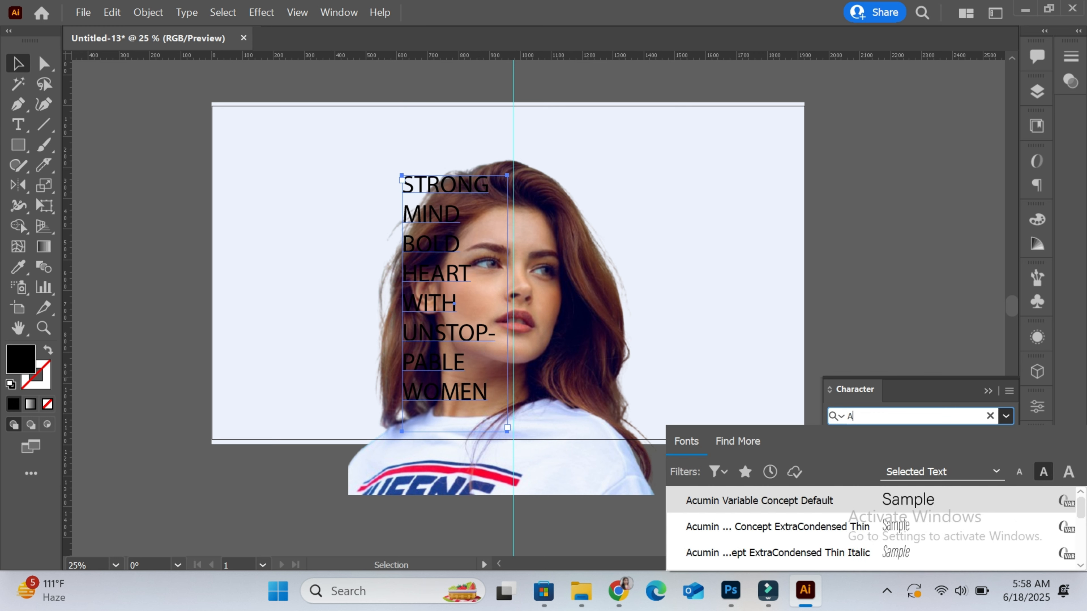
{"action": "type", "text": "ME"}
{"action": "key", "text": "Return"}
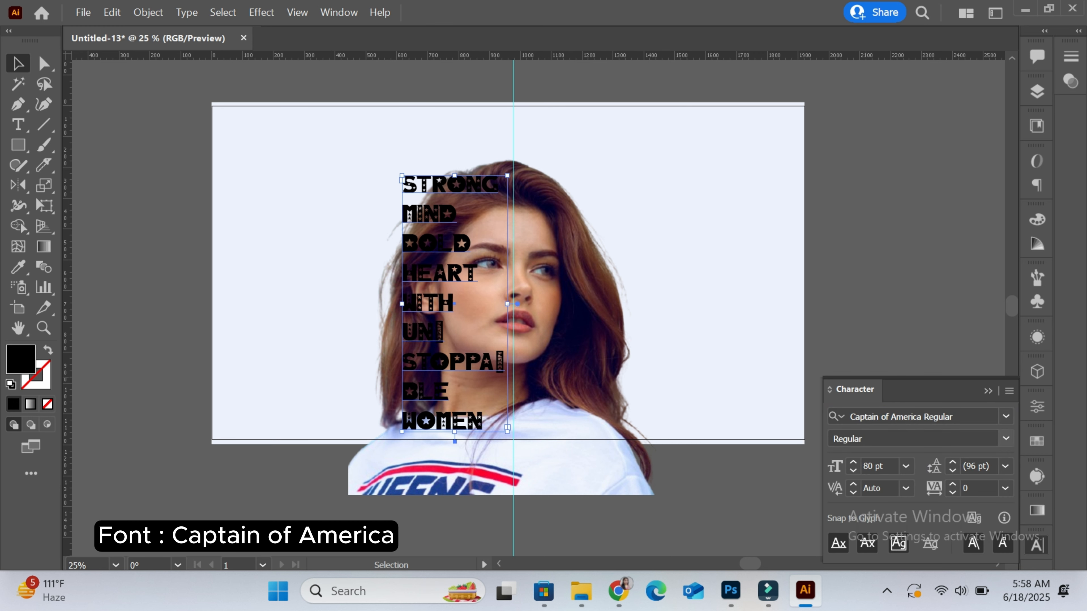
- Right-align the text and set its font size to 84 pt
{"action": "left_click", "coordinate": [853, 462]}
{"action": "left_click", "coordinate": [852, 462]}
{"action": "left_click", "coordinate": [852, 462]}
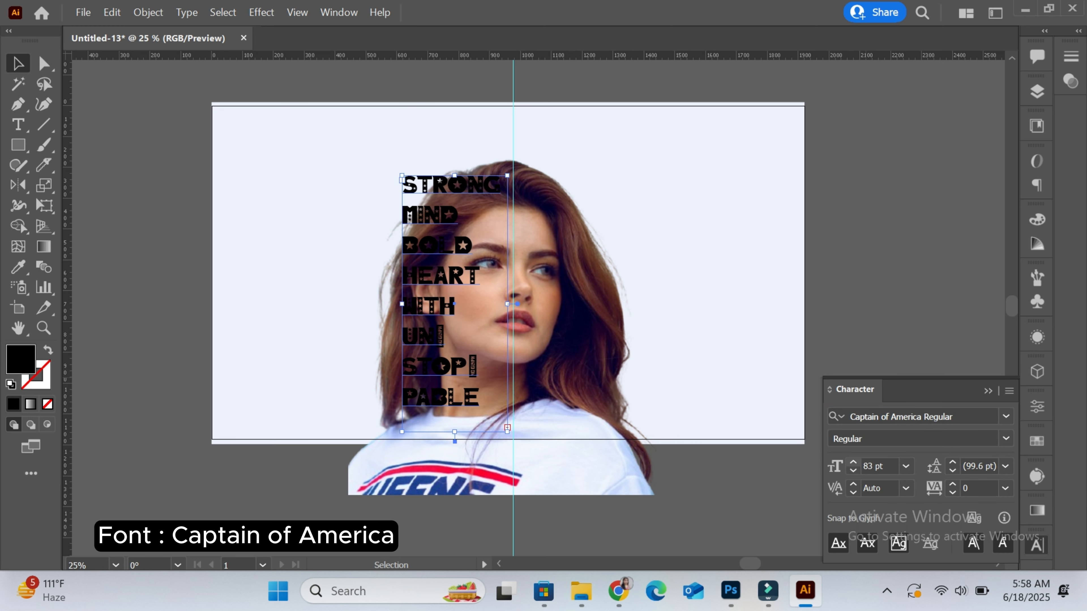
{"action": "left_click", "coordinate": [852, 462]}
{"action": "left_click", "coordinate": [853, 462]}
{"action": "left_click", "coordinate": [853, 462]}
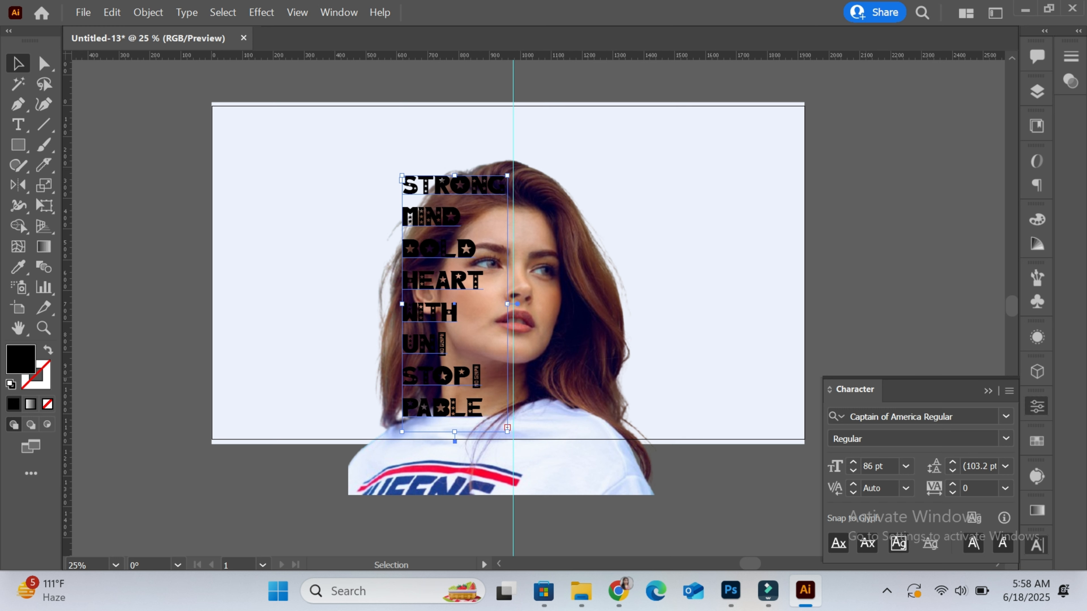
{"action": "left_click", "coordinate": [1037, 407]}
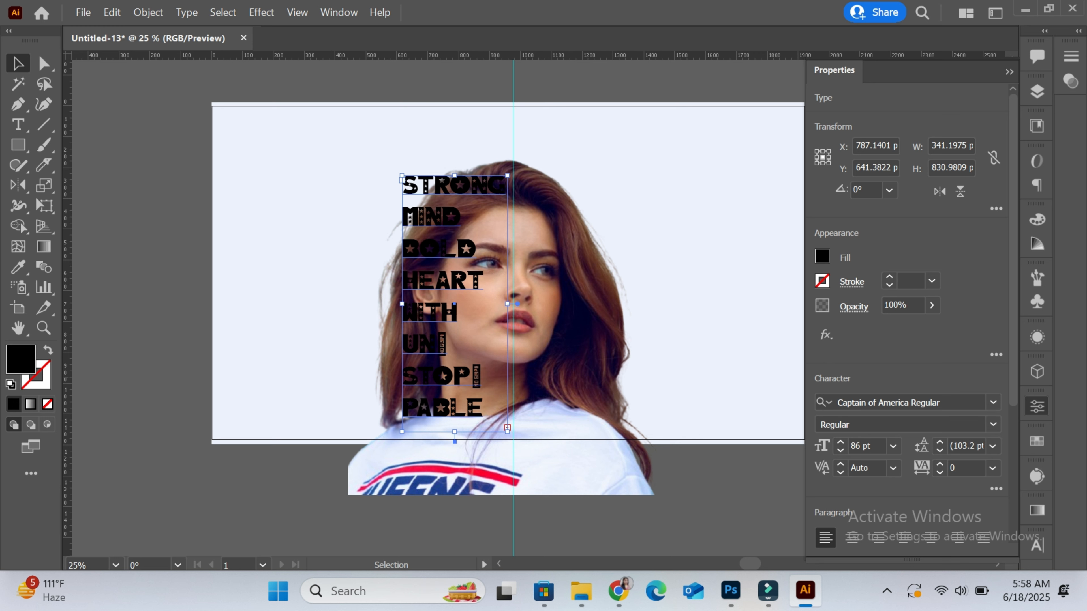
{"action": "left_click", "coordinate": [852, 537]}
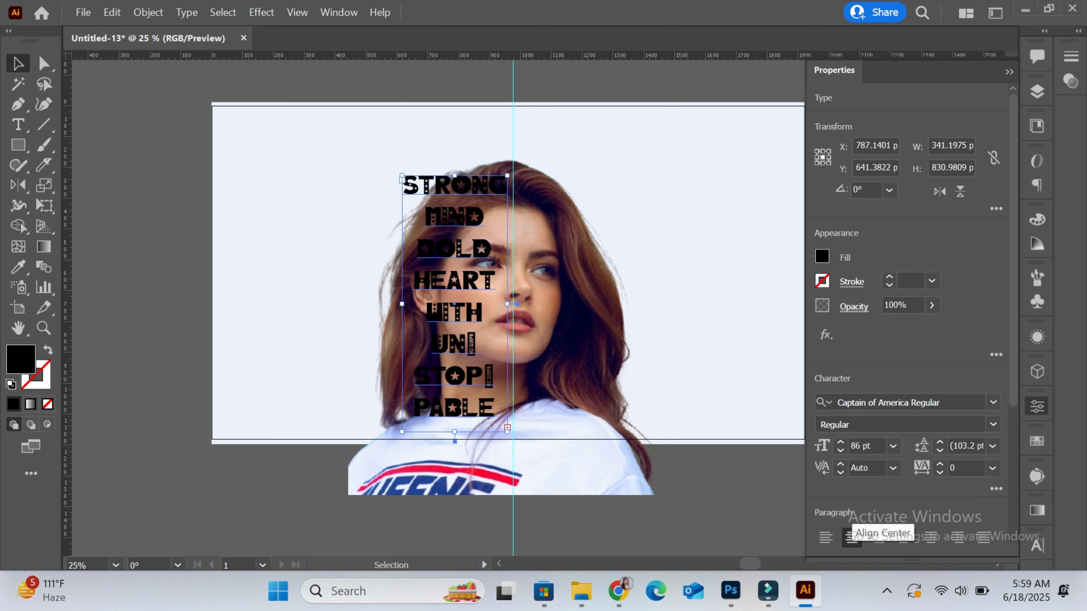
{"action": "left_click", "coordinate": [878, 537]}
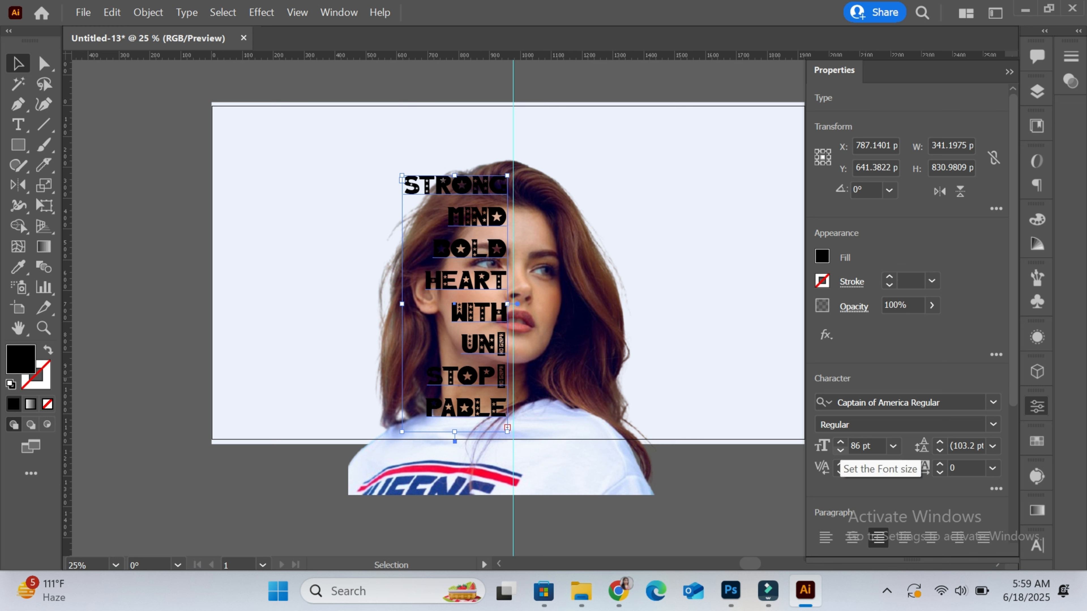
{"action": "left_click", "coordinate": [841, 450]}
{"action": "left_click", "coordinate": [840, 450]}
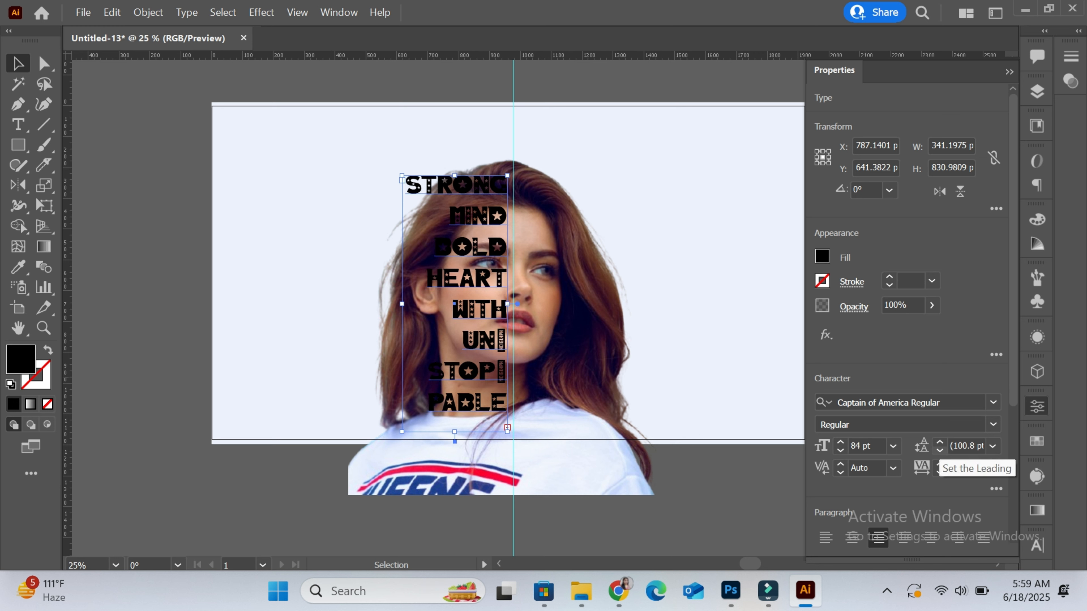
- Tighten the line spacing of the text to 78 pt leading
{"action": "left_click", "coordinate": [940, 442]}
{"action": "left_click", "coordinate": [940, 442]}
{"action": "left_click", "coordinate": [939, 442]}
{"action": "left_click", "coordinate": [940, 442]}
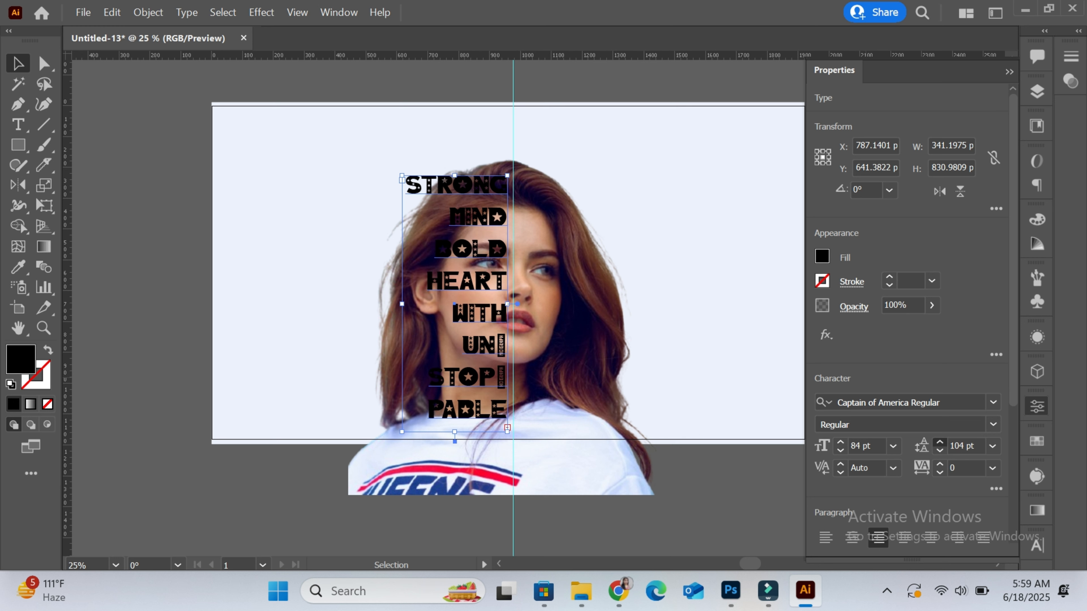
{"action": "left_click", "coordinate": [939, 442]}
{"action": "left_click", "coordinate": [940, 451]}
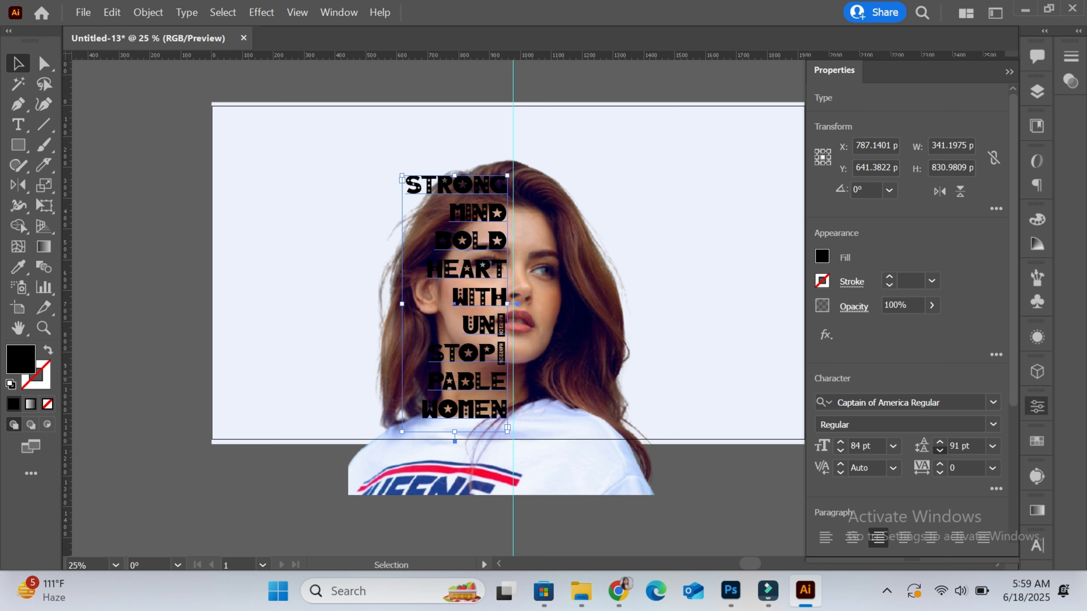
{"action": "left_click", "coordinate": [940, 451]}
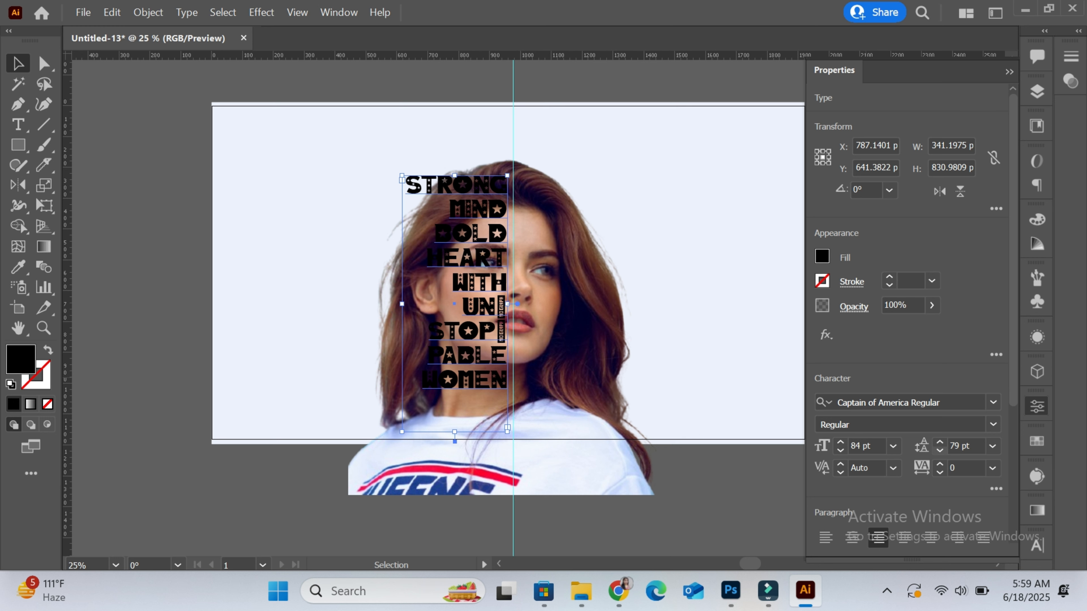
{"action": "left_click", "coordinate": [940, 450]}
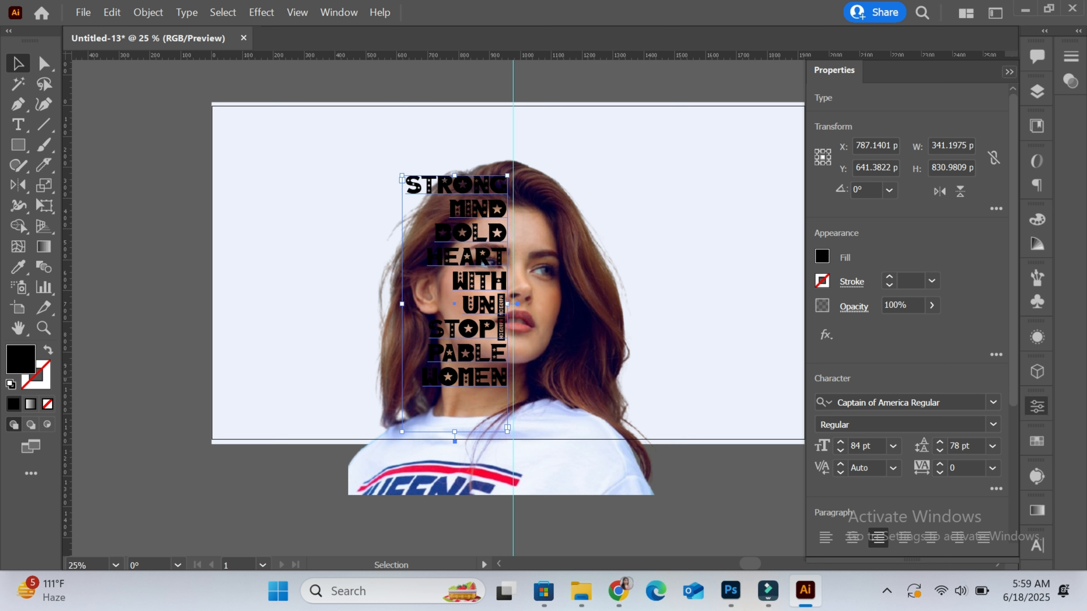
{"action": "left_click", "coordinate": [1009, 72]}
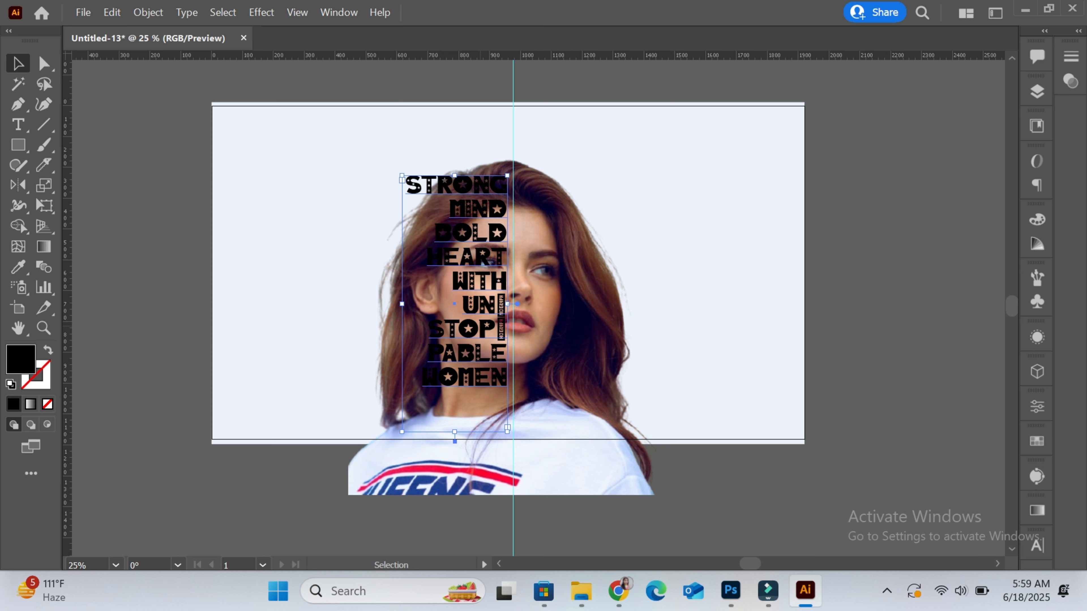
- Move the text box down over the left half of the face and nudge it slightly closer to the vertical guide
{"action": "left_click_drag", "start_coordinate": [454, 304], "coordinate": [454, 346]}
{"action": "left_click", "coordinate": [568, 365]}
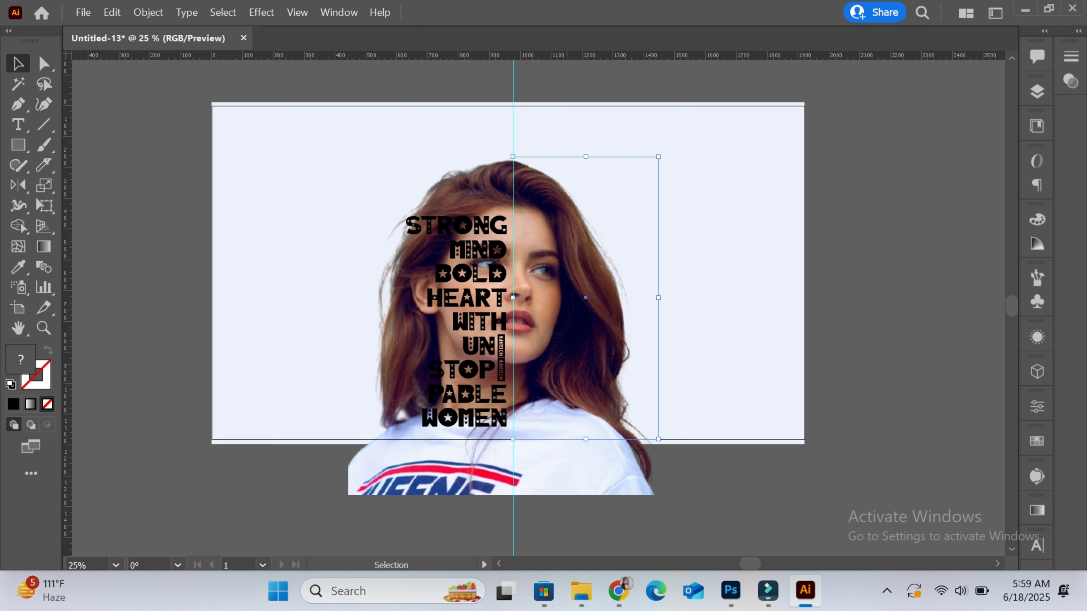
{"action": "left_click", "coordinate": [454, 340]}
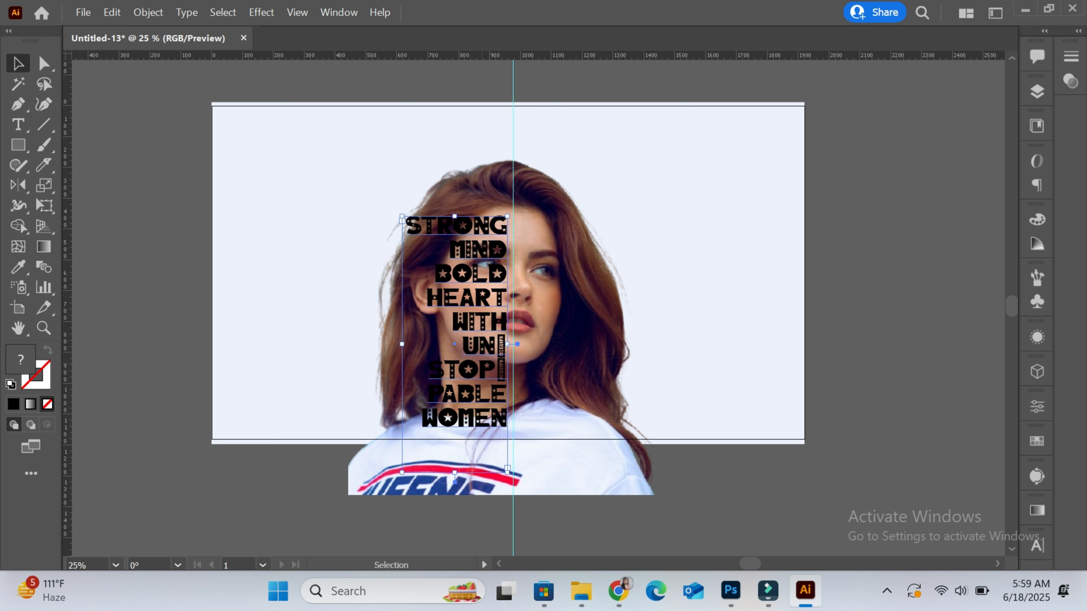
{"action": "left_click_drag", "start_coordinate": [455, 340], "coordinate": [455, 347]}
{"action": "key", "text": "Right"}
{"action": "key", "text": "Right"}
{"action": "key", "text": "Right"}
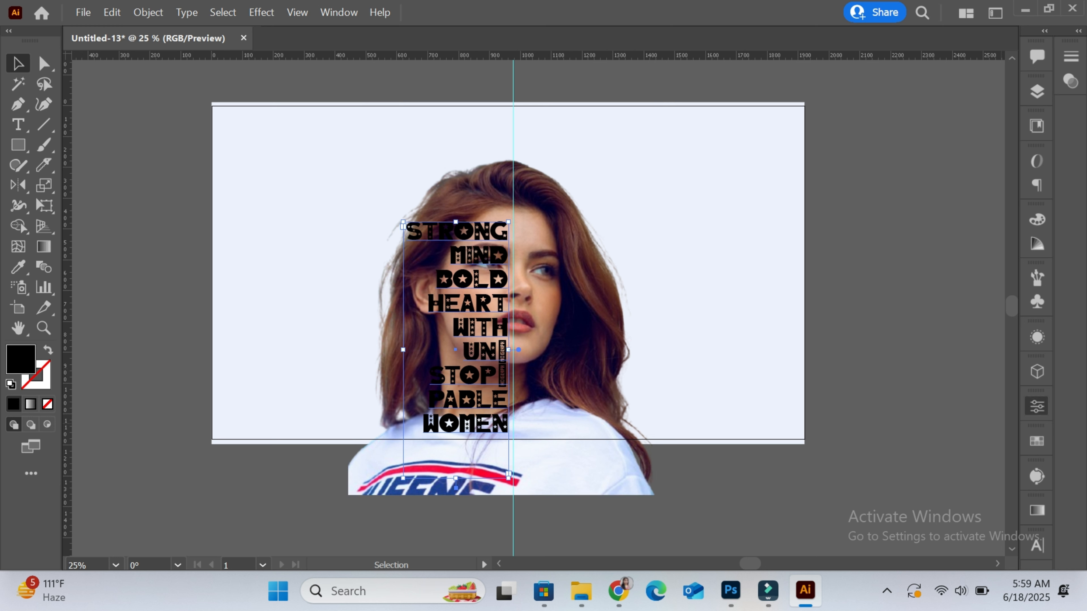
- Set the text's font size to 87 pt and its leading to 76 pt
{"action": "left_click", "coordinate": [1037, 406]}
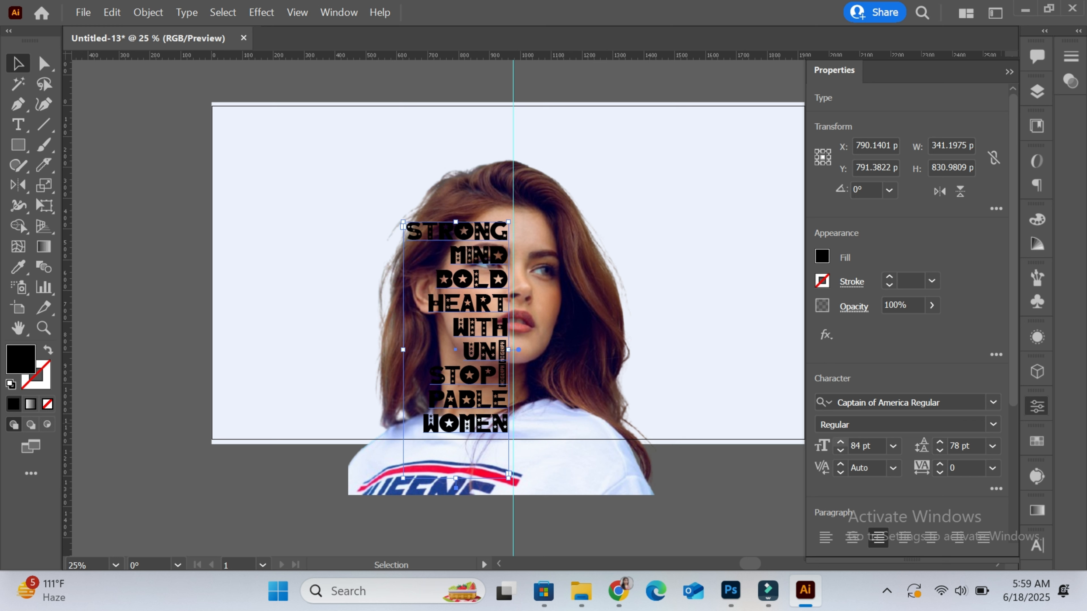
{"action": "left_click", "coordinate": [840, 441]}
{"action": "left_click", "coordinate": [840, 442]}
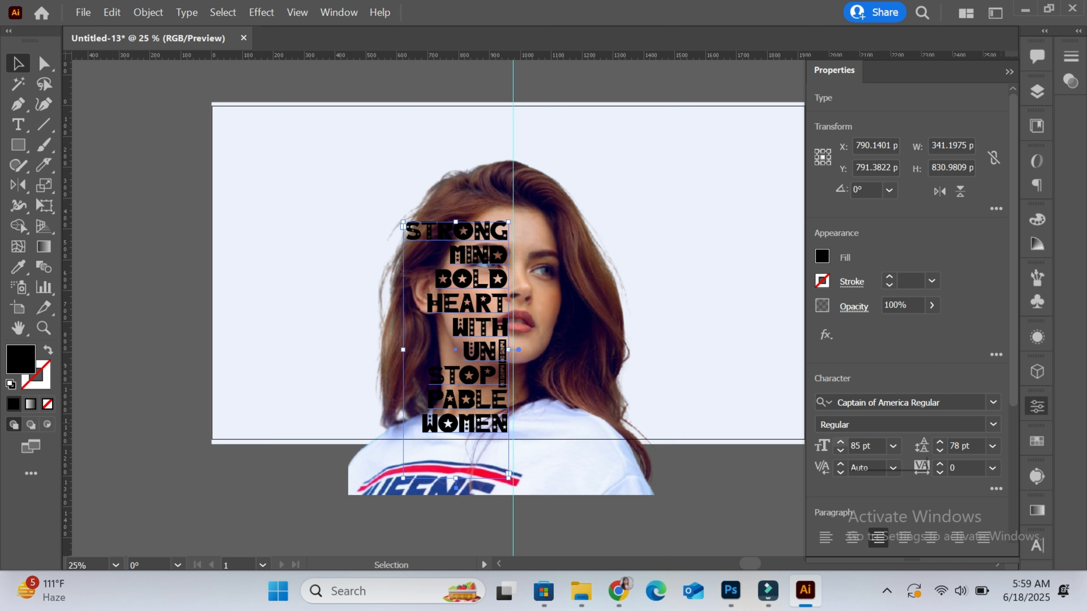
{"action": "left_click", "coordinate": [840, 442]}
{"action": "left_click", "coordinate": [840, 442]}
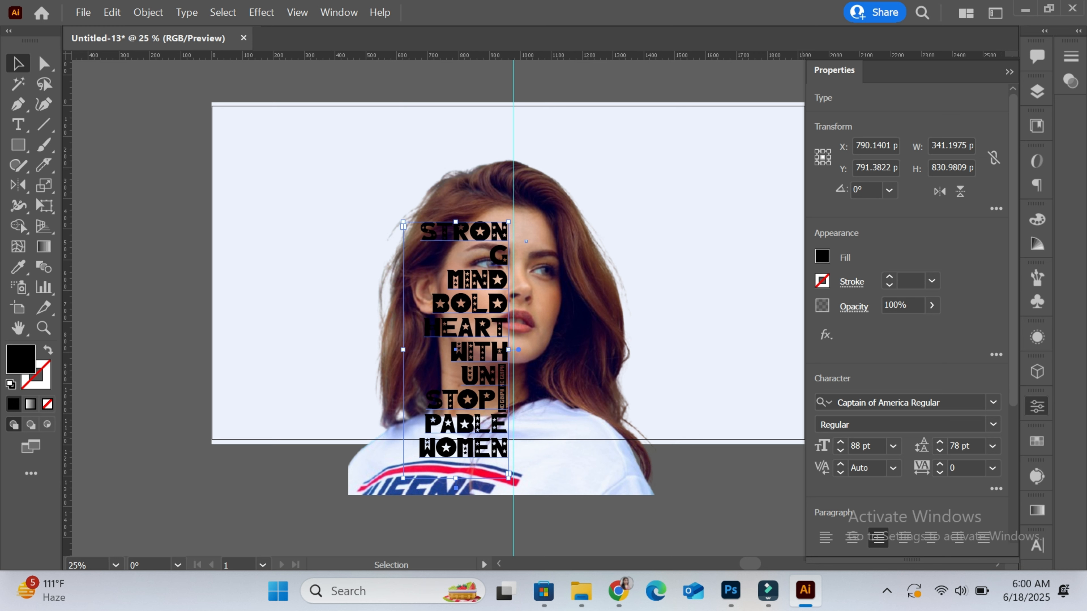
{"action": "left_click", "coordinate": [840, 450]}
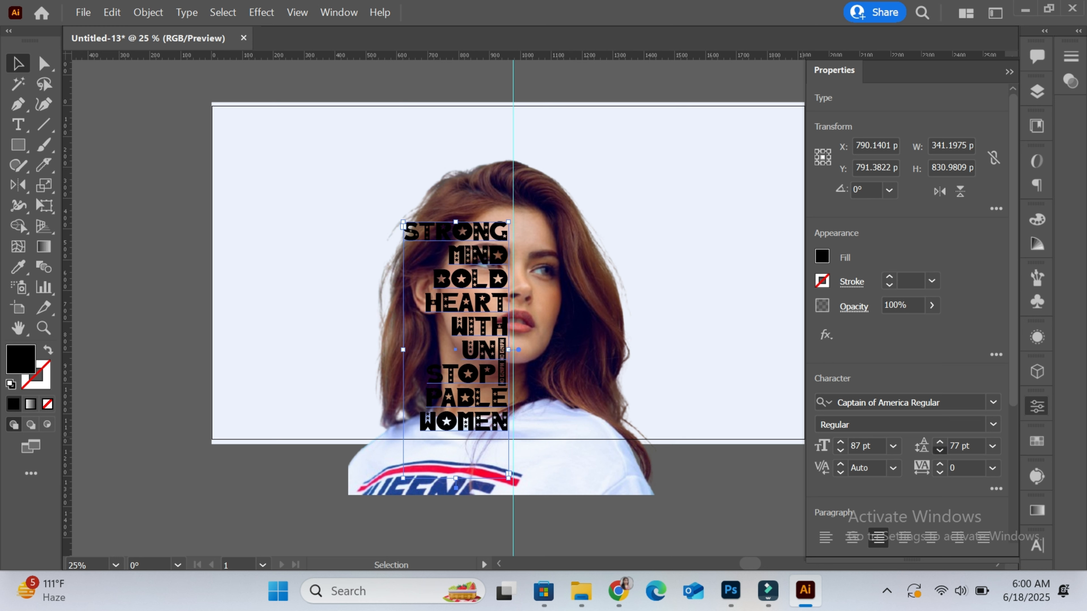
{"action": "left_click", "coordinate": [940, 450]}
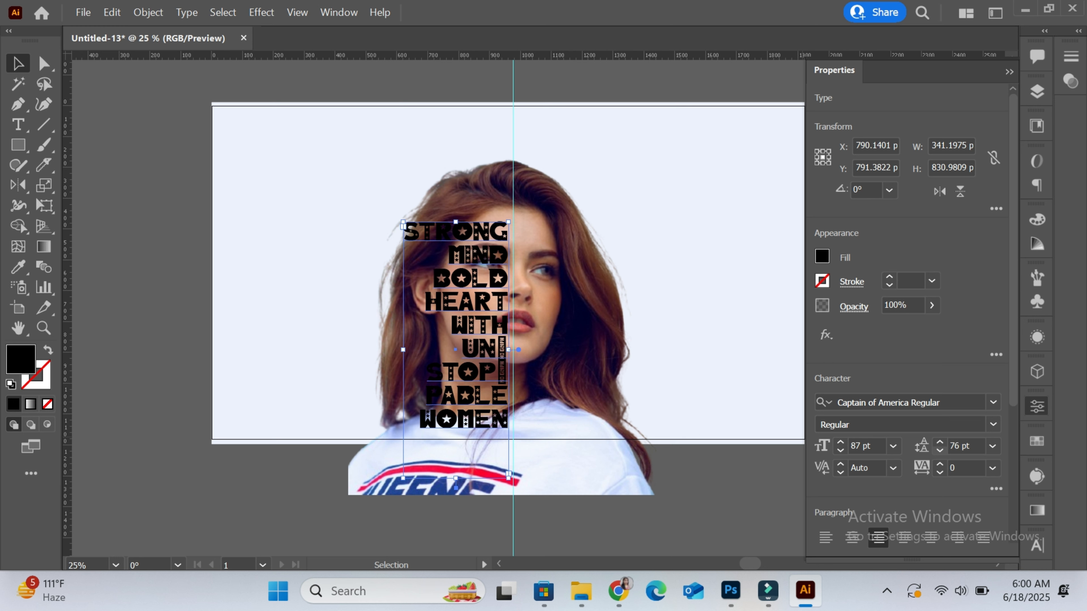
{"action": "left_click", "coordinate": [1009, 72]}
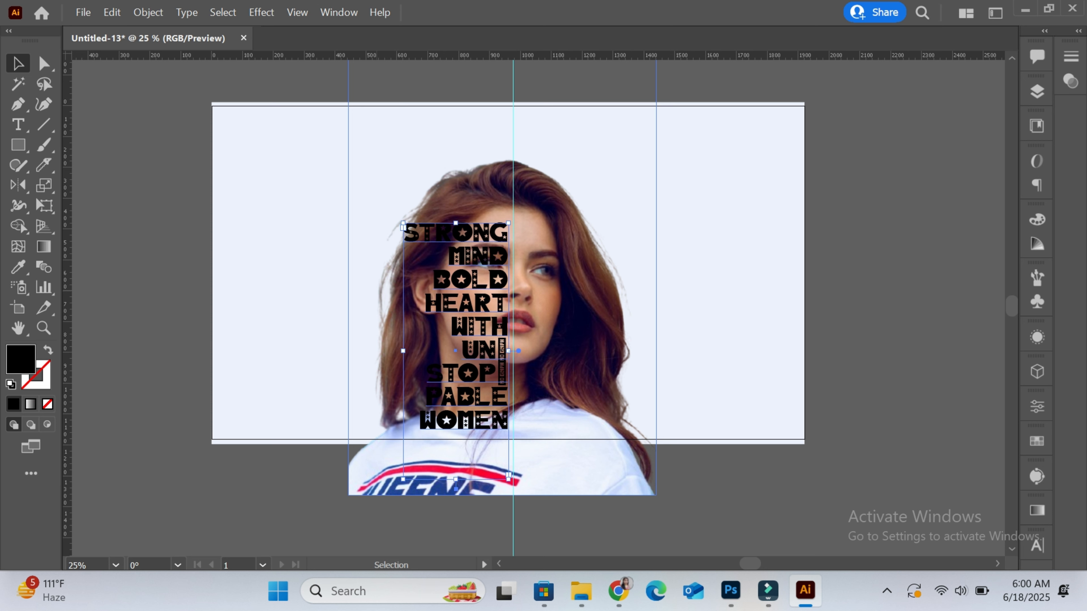
- Convert the text to outlines and ungroup the letters
{"action": "right_click", "coordinate": [448, 377]}
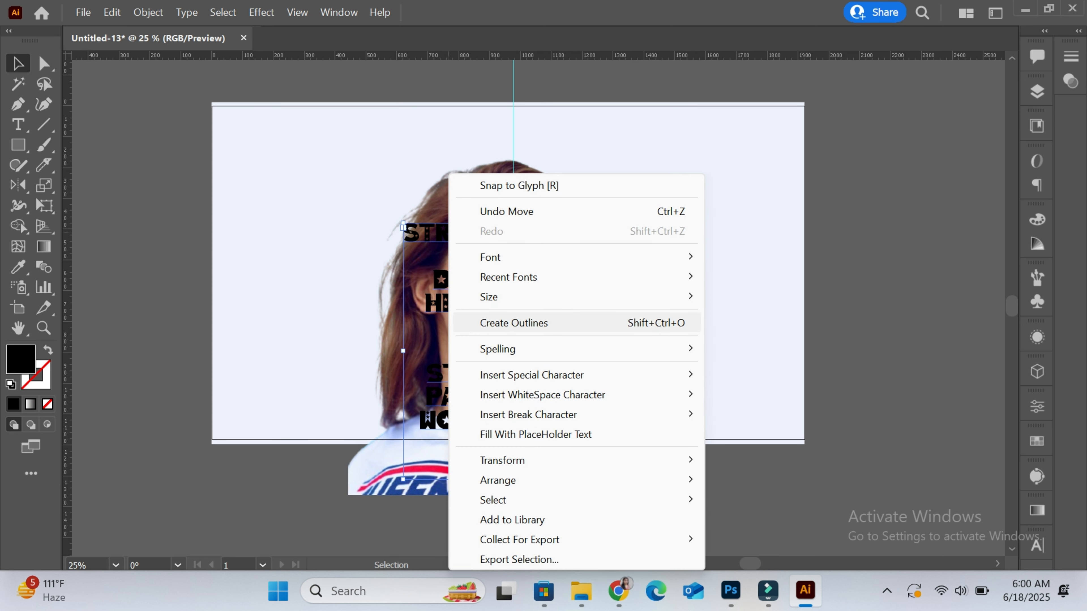
{"action": "left_click", "coordinate": [492, 323]}
{"action": "right_click", "coordinate": [487, 319]}
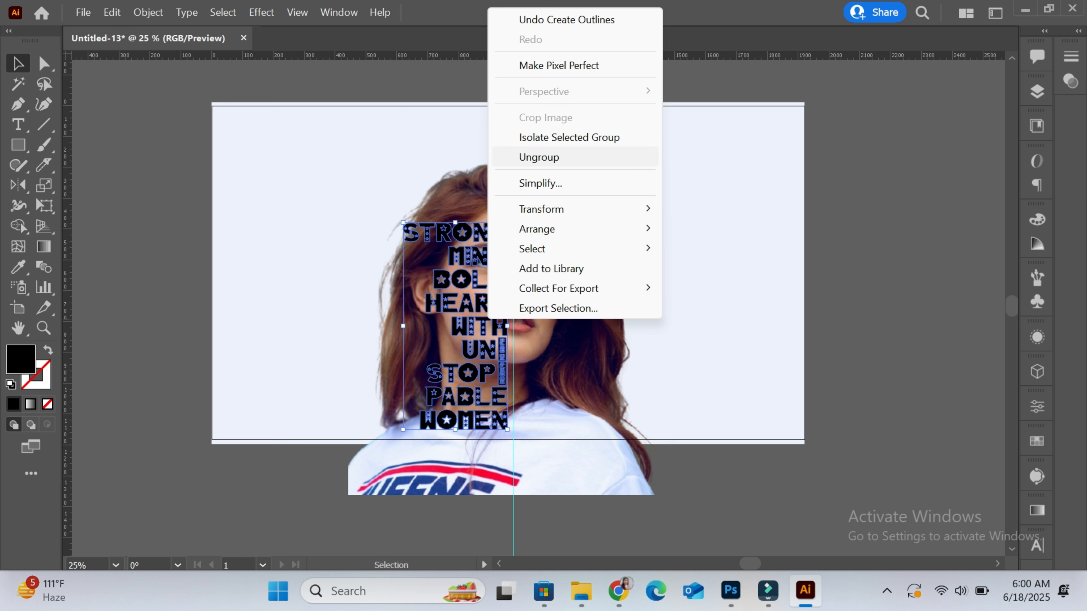
{"action": "left_click", "coordinate": [539, 157]}
- Combine the outlined letters into a single compound path
{"action": "left_click", "coordinate": [148, 12]}
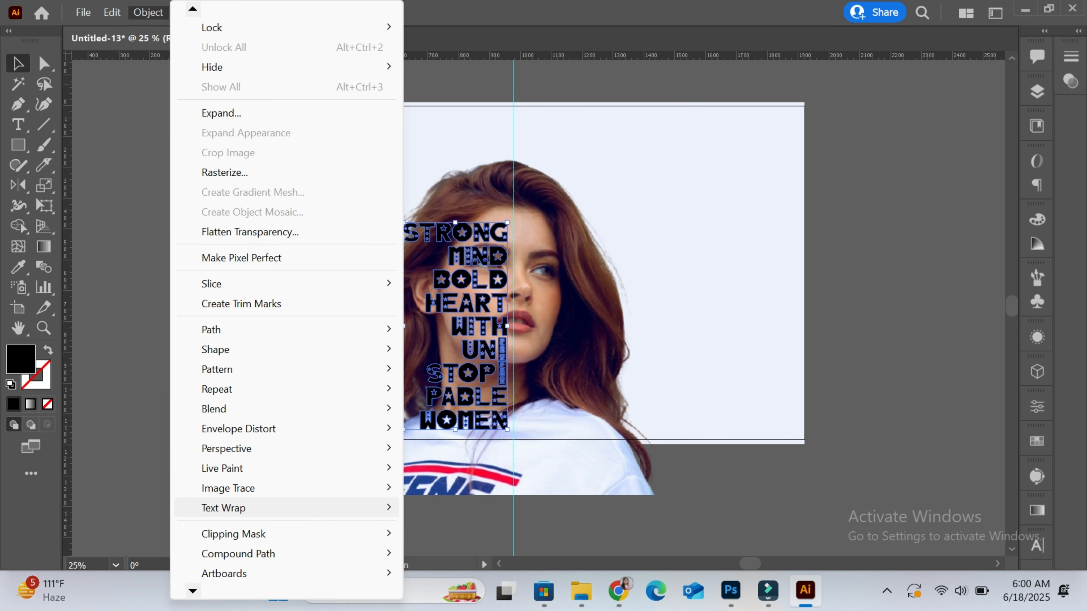
{"action": "mouse_move", "coordinate": [256, 534]}
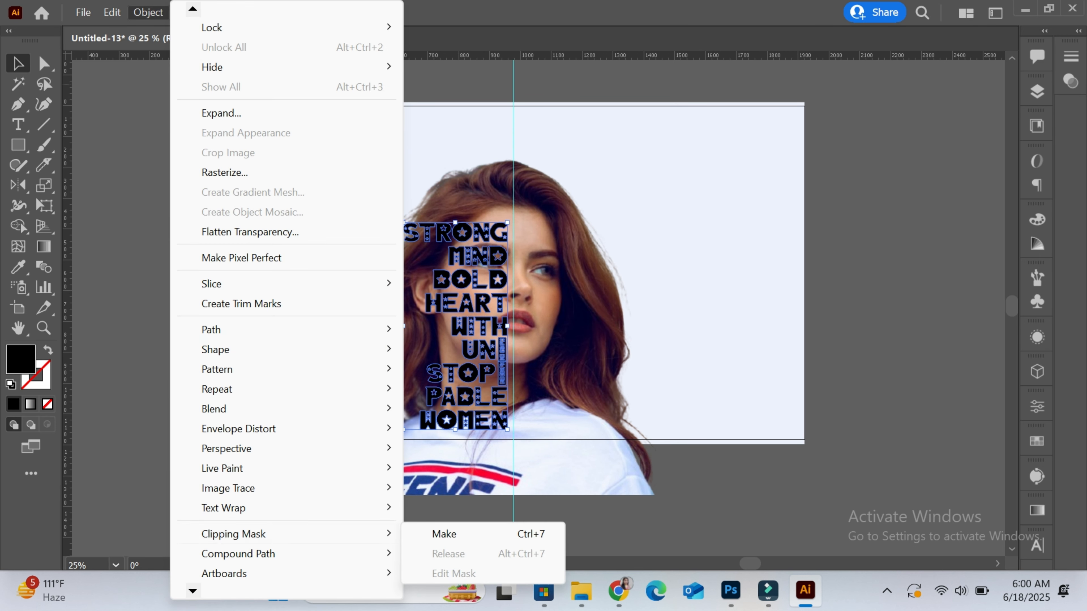
{"action": "mouse_move", "coordinate": [257, 554]}
{"action": "left_click", "coordinate": [449, 554]}
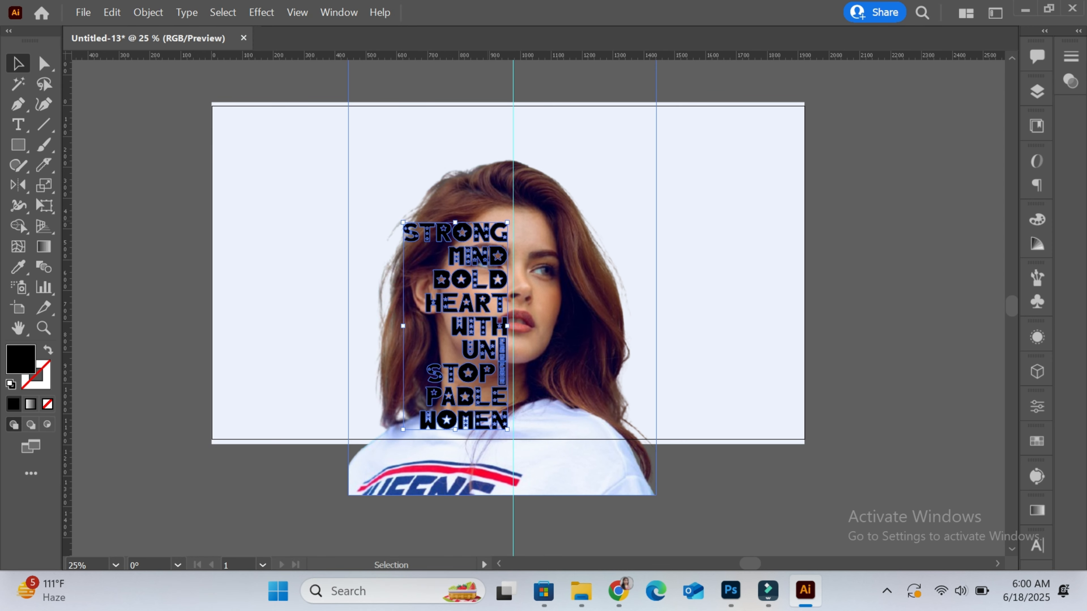
- Add the full portrait photo to the selection and make a clipping mask from the lettering, accepting the complexity warning
{"action": "left_click", "coordinate": [464, 199], "text": "shift"}
{"action": "right_click", "coordinate": [464, 199]}
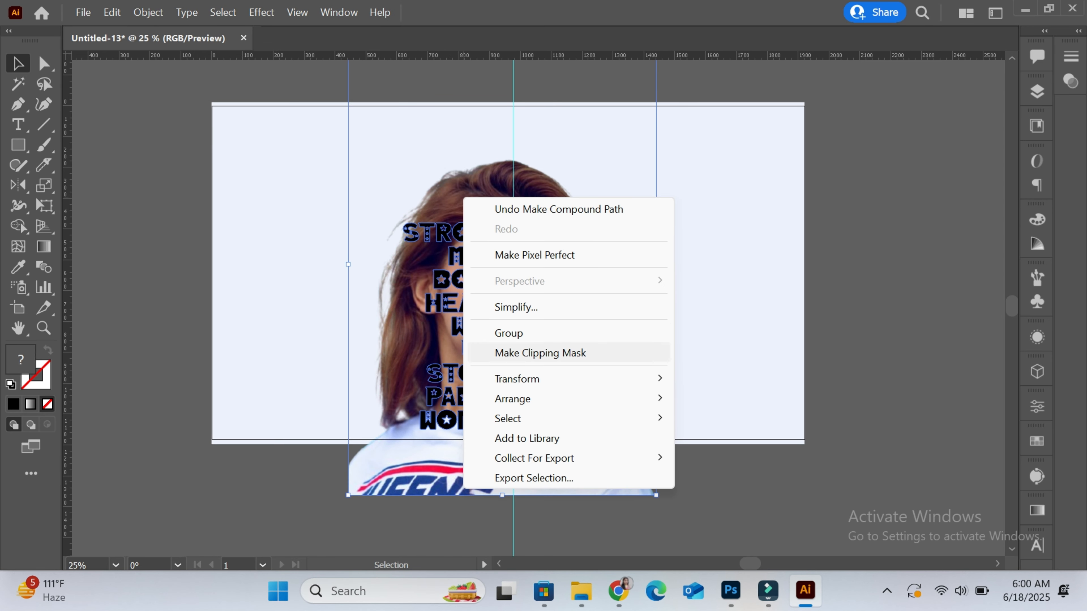
{"action": "left_click", "coordinate": [540, 353]}
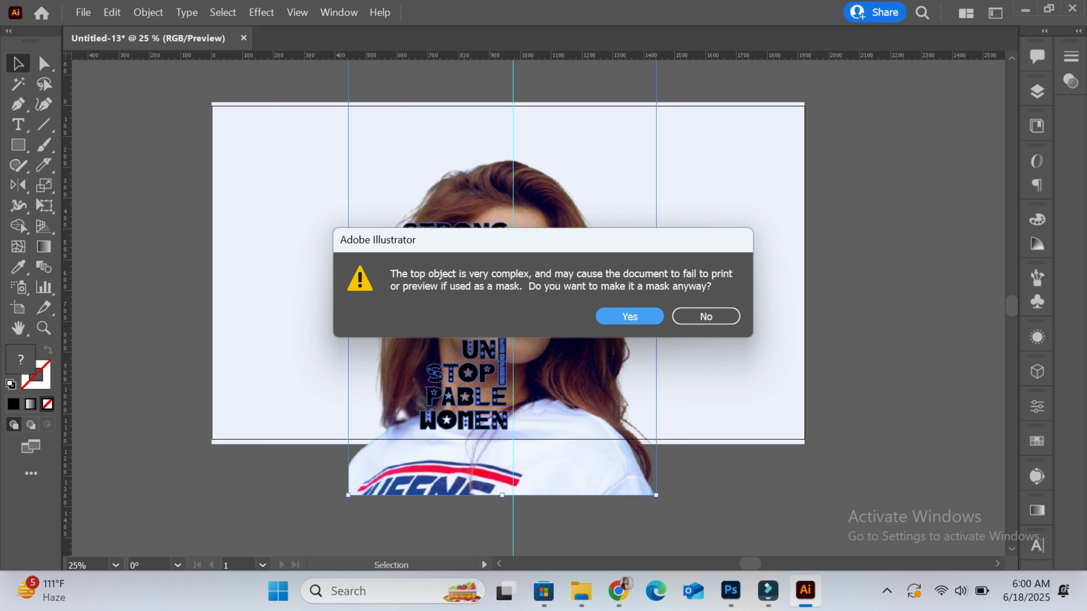
{"action": "key", "text": "Return"}
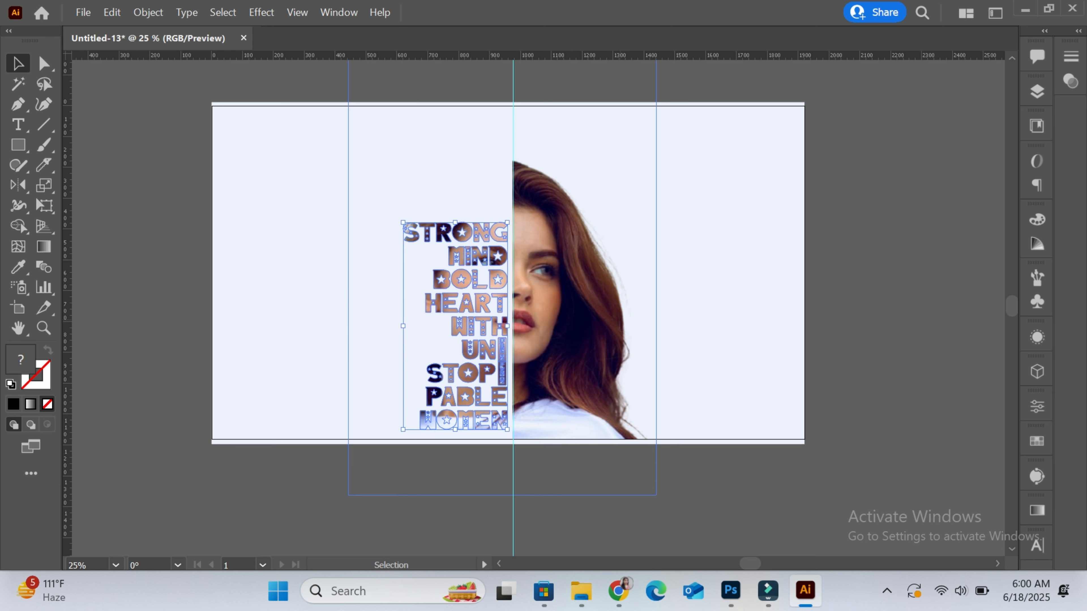
{"action": "key", "text": "ctrl+shift+a"}
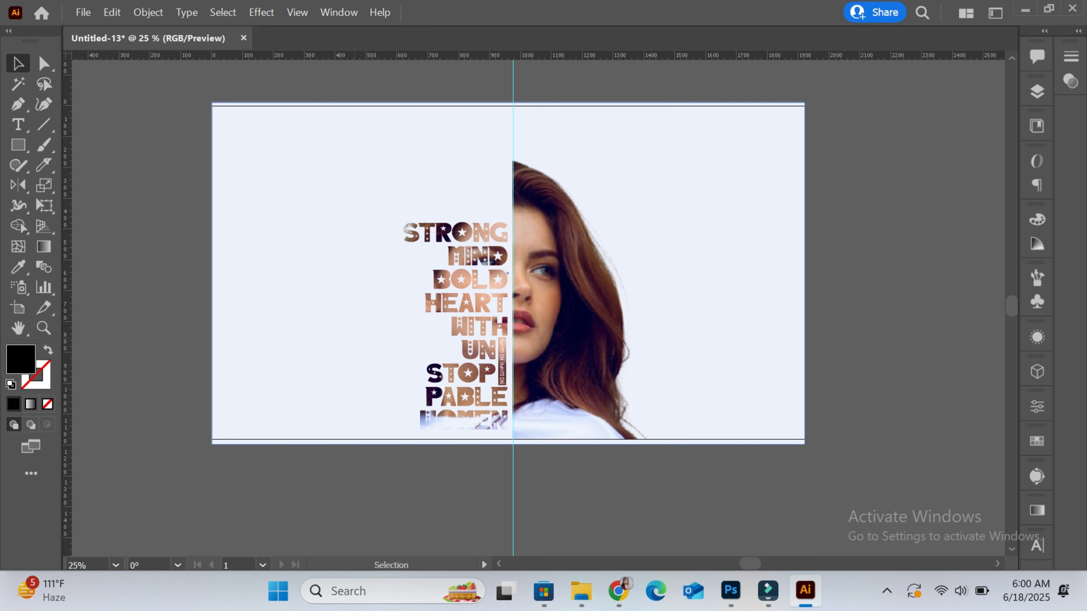
- Delete the pale blue background rectangle and hide the guides
{"action": "left_click", "coordinate": [325, 184]}
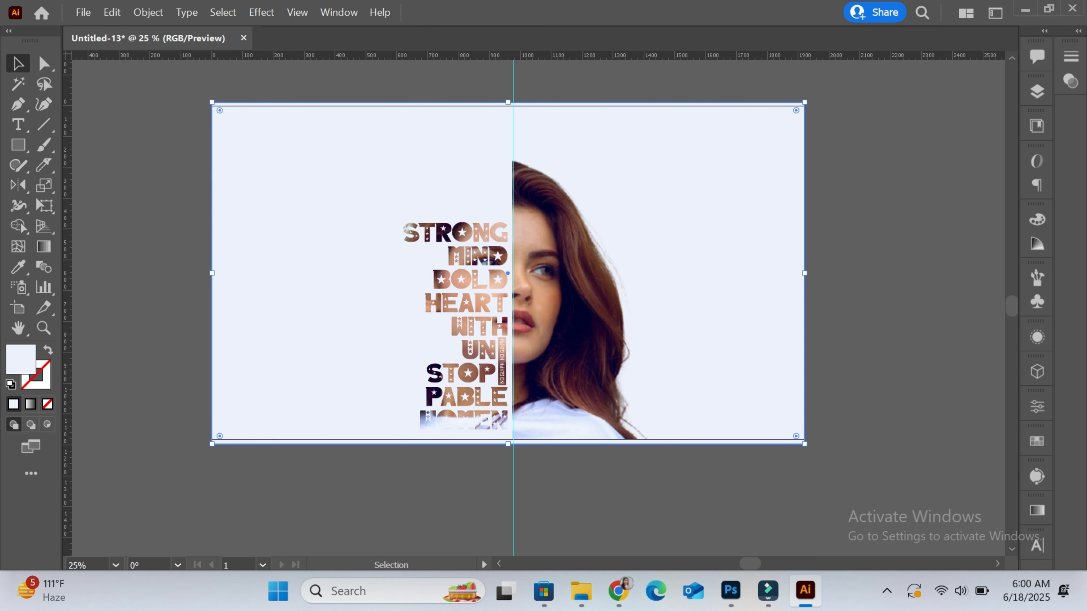
{"action": "key", "text": "Delete"}
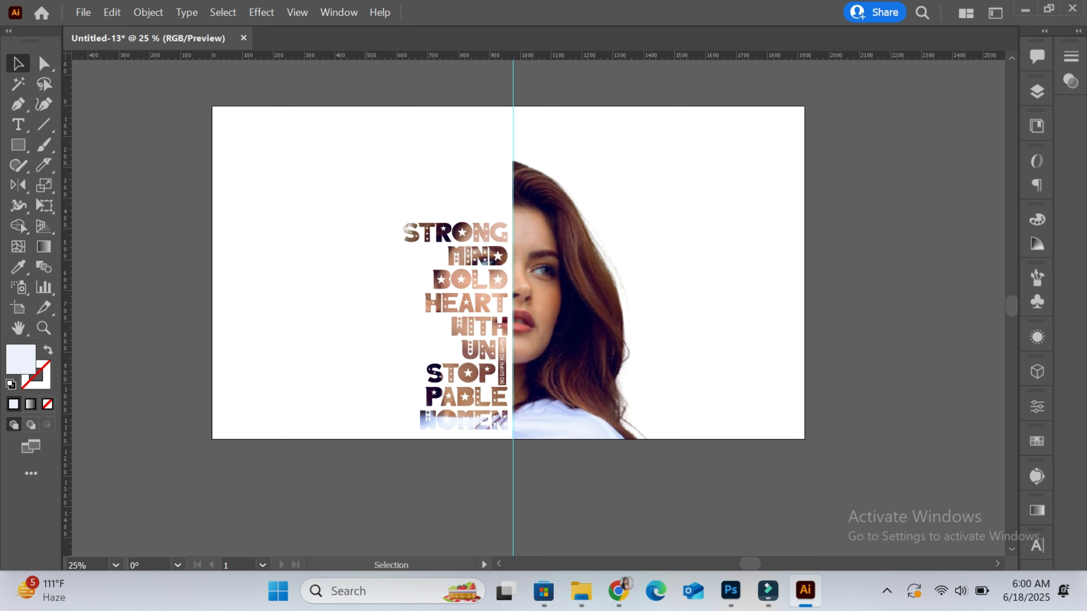
{"action": "left_click_drag", "start_coordinate": [336, 163], "coordinate": [618, 342]}
{"action": "right_click", "coordinate": [662, 110]}
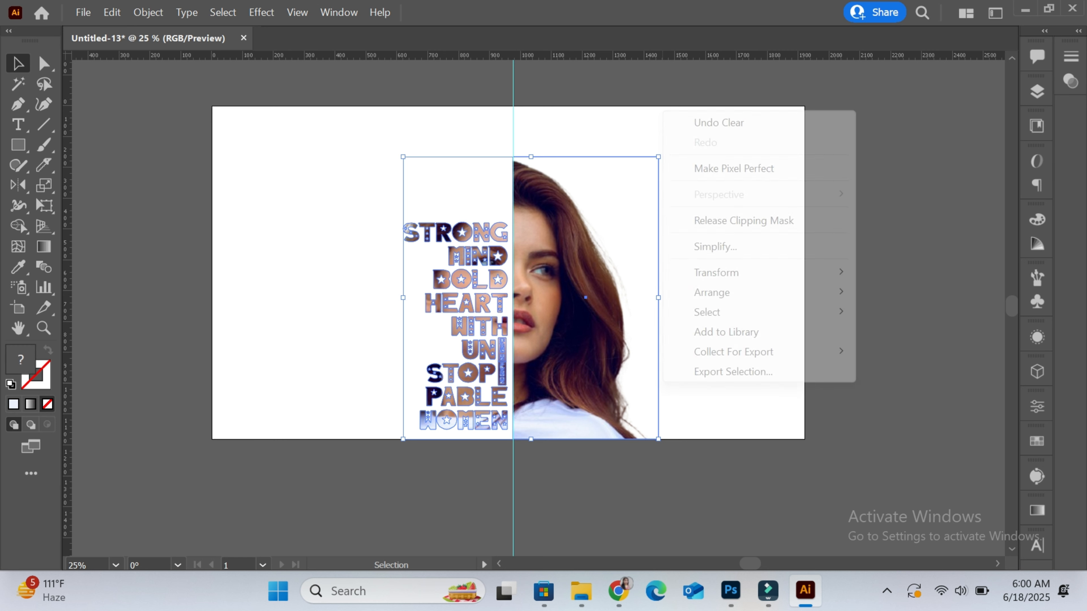
{"action": "left_click", "coordinate": [662, 110]}
{"action": "left_click", "coordinate": [690, 238]}
{"action": "right_click", "coordinate": [690, 238]}
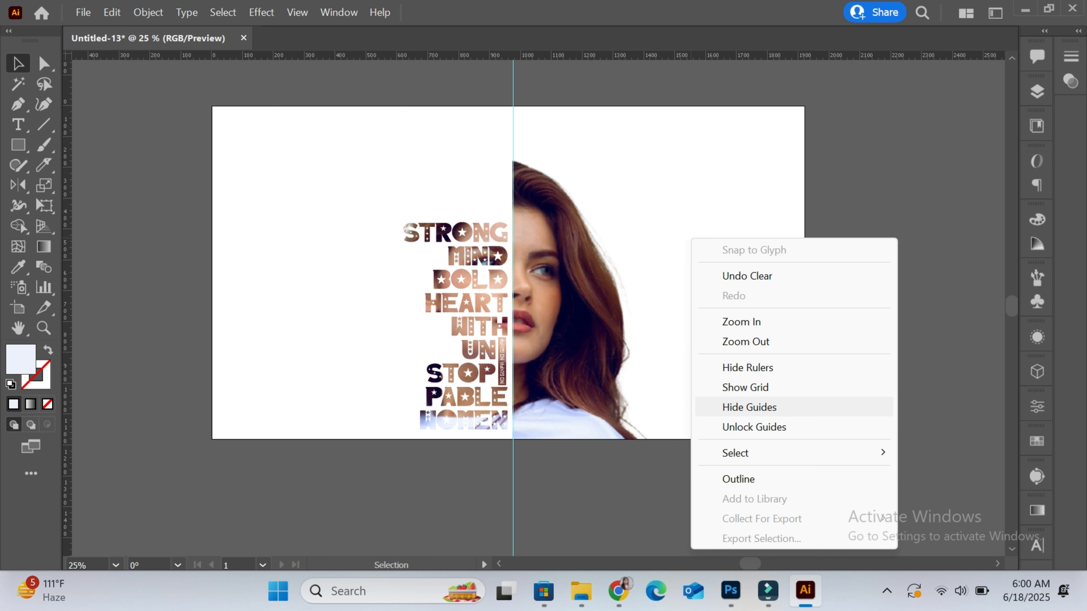
{"action": "left_click", "coordinate": [749, 407]}
- Draw a rectangle covering the whole artboard from its upper-left to its lower-right corner
{"action": "key", "text": "ctrl+plus"}
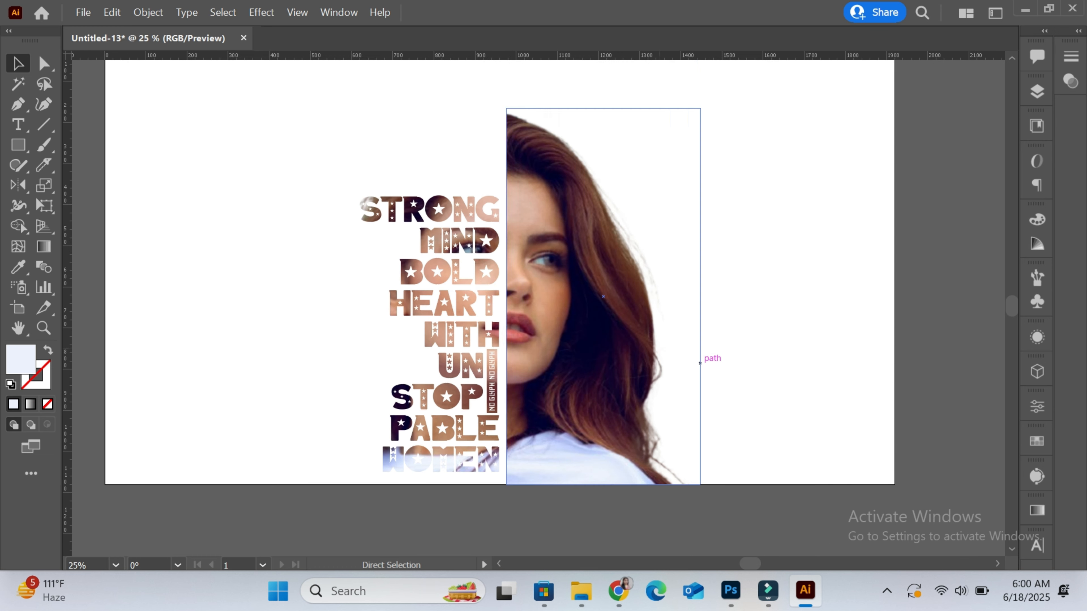
{"action": "key", "text": "ctrl+plus"}
{"action": "key", "text": "ctrl+plus"}
{"action": "key", "text": "ctrl+minus"}
{"action": "key", "text": "ctrl+minus"}
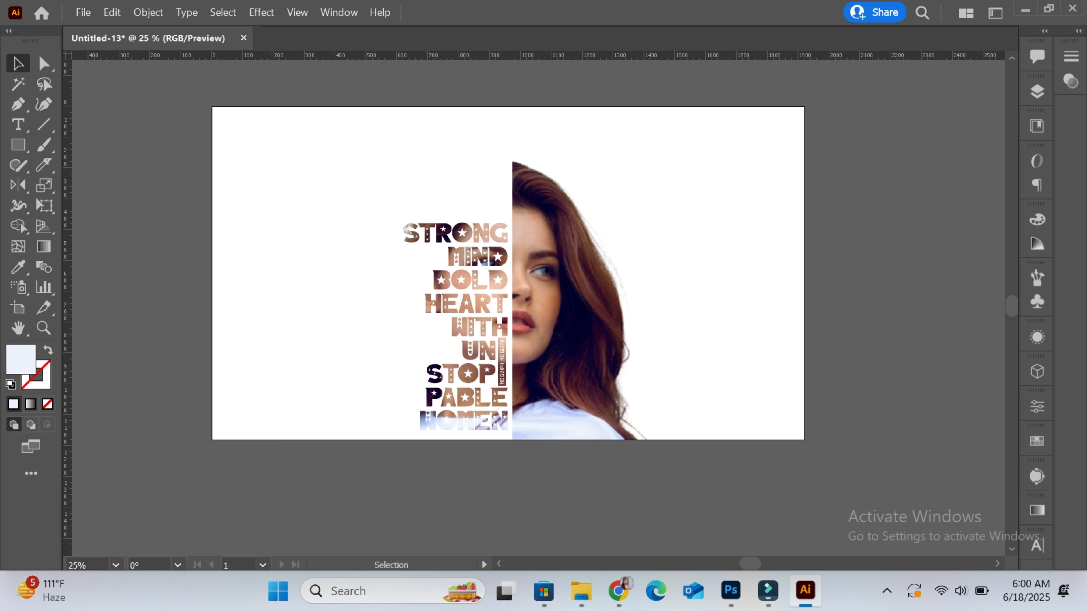
{"action": "key", "text": "m"}
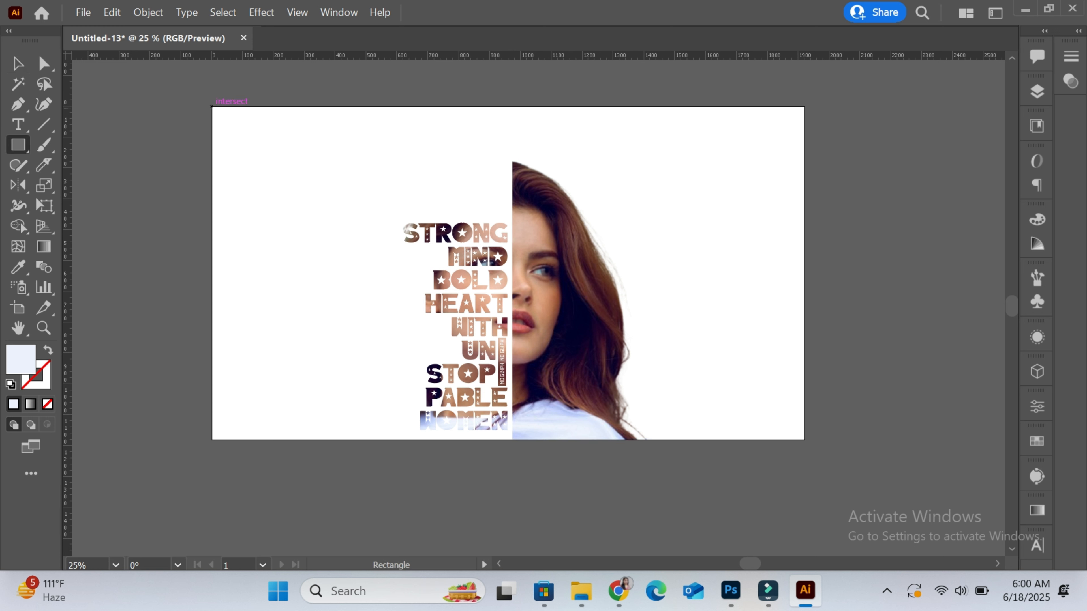
{"action": "mouse_move", "coordinate": [211, 107]}
{"action": "left_mouse_down"}
{"action": "mouse_move", "coordinate": [337, 283]}
{"action": "mouse_move", "coordinate": [500, 414]}
{"action": "left_mouse_up"}
{"action": "left_click_drag", "start_coordinate": [212, 107], "coordinate": [805, 439]}
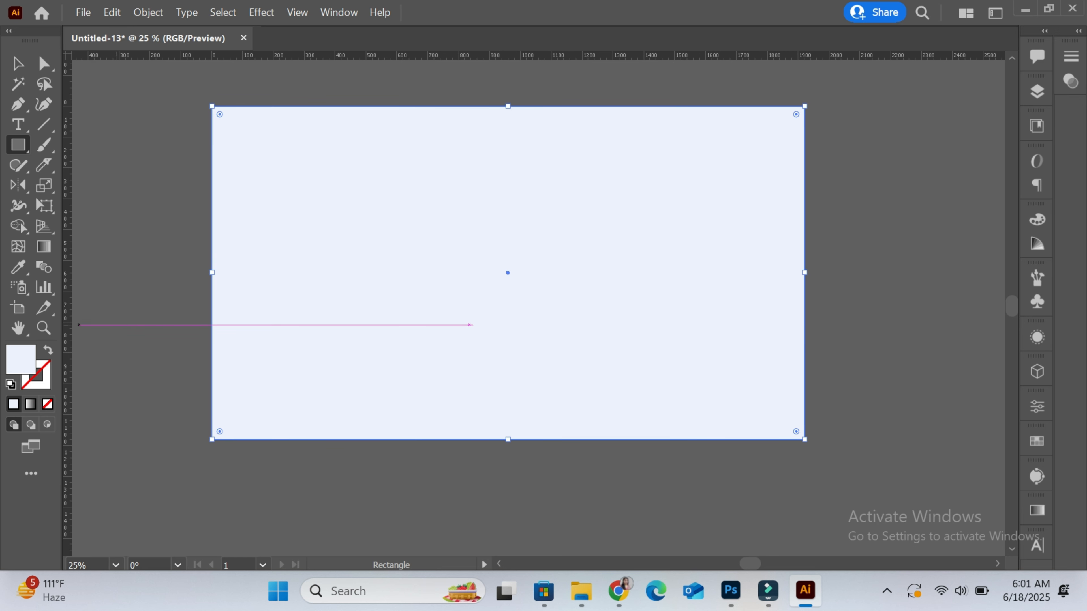
- Set the new rectangle's fill color to black, 000000
{"action": "double_click", "coordinate": [20, 359]}
{"action": "left_click_drag", "start_coordinate": [449, 274], "coordinate": [538, 354]}
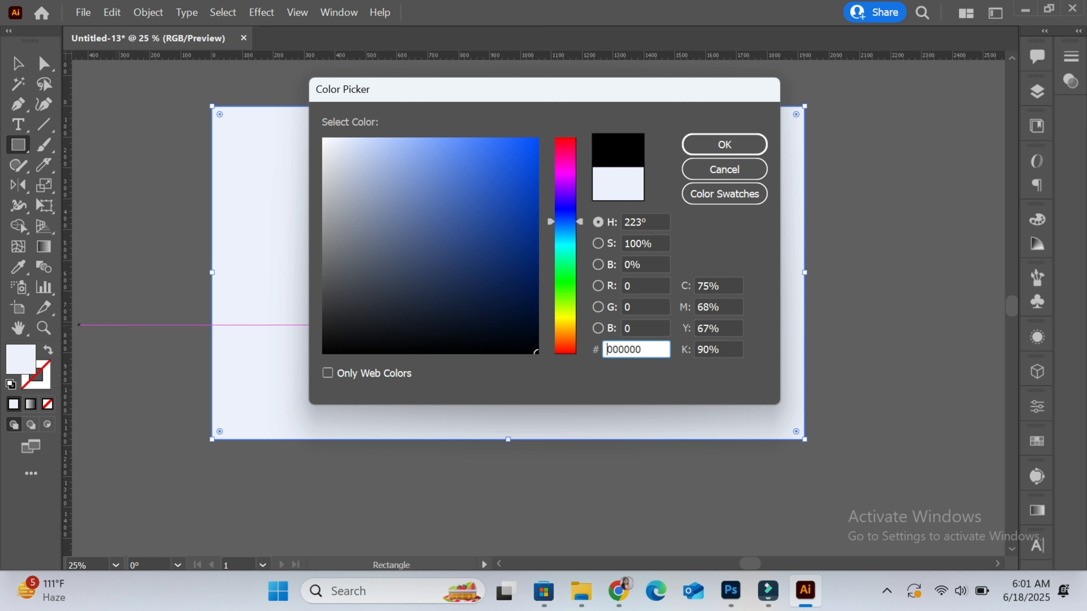
{"action": "left_click", "coordinate": [724, 145]}
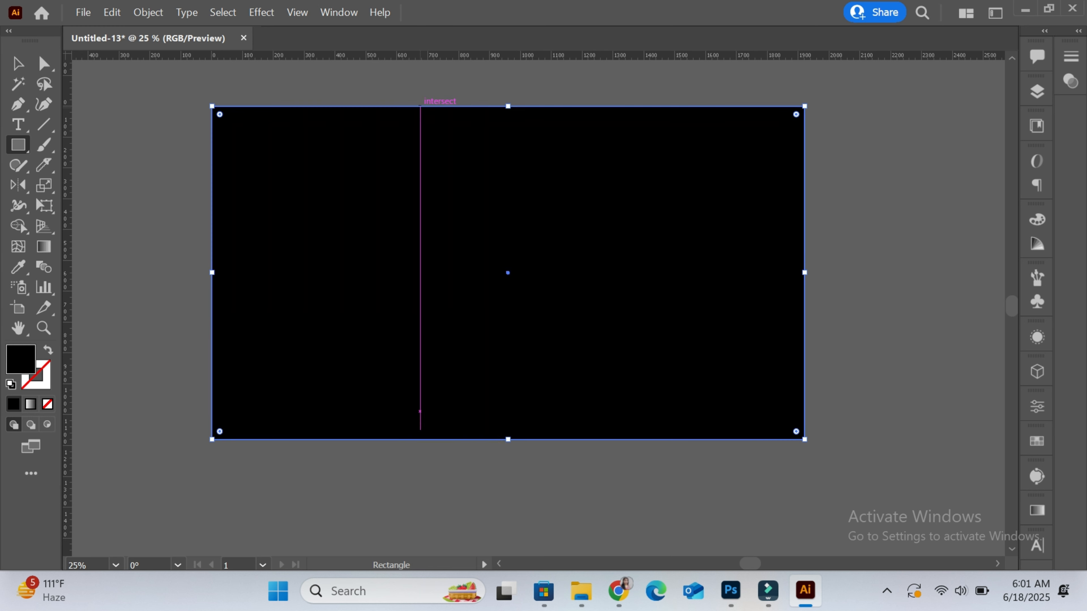
- Send the black rectangle to the back, behind the portrait and lettering, and deselect it
{"action": "right_click", "coordinate": [421, 107]}
{"action": "mouse_move", "coordinate": [492, 434]}
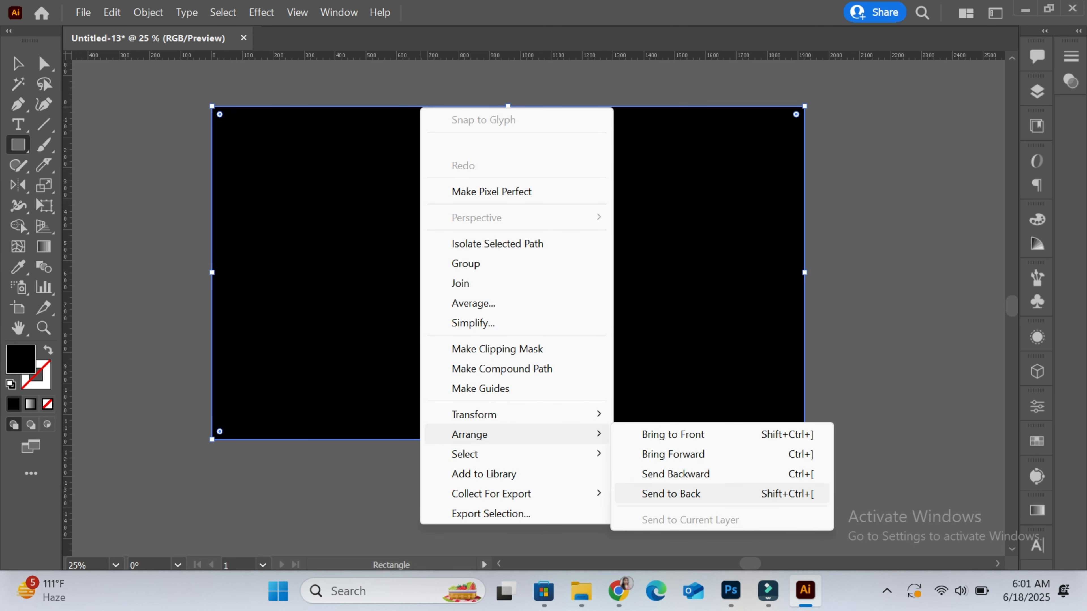
{"action": "left_click", "coordinate": [671, 493]}
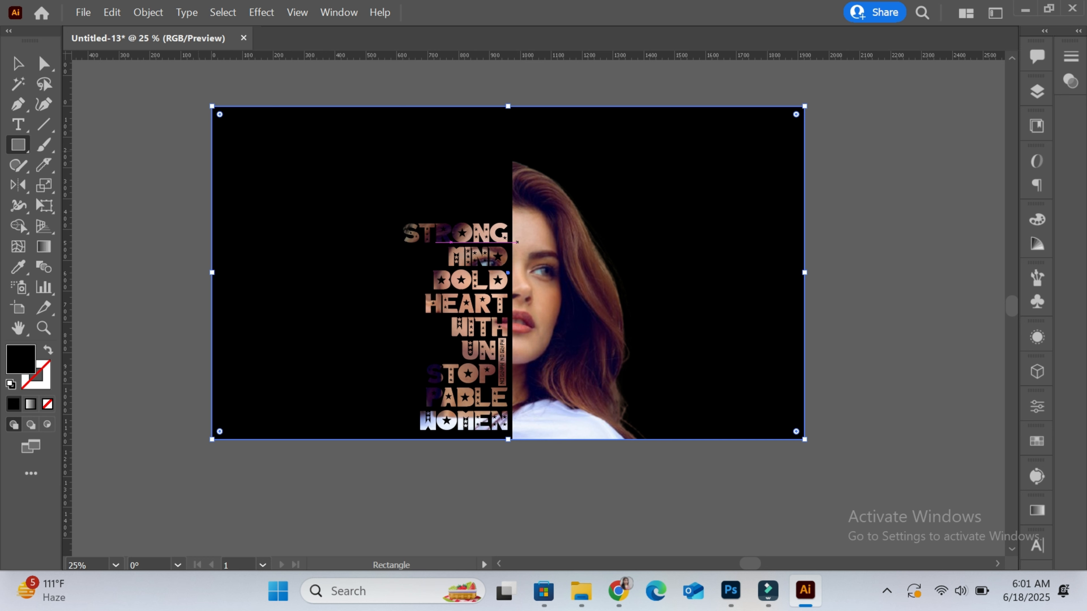
{"action": "left_click", "coordinate": [18, 63]}
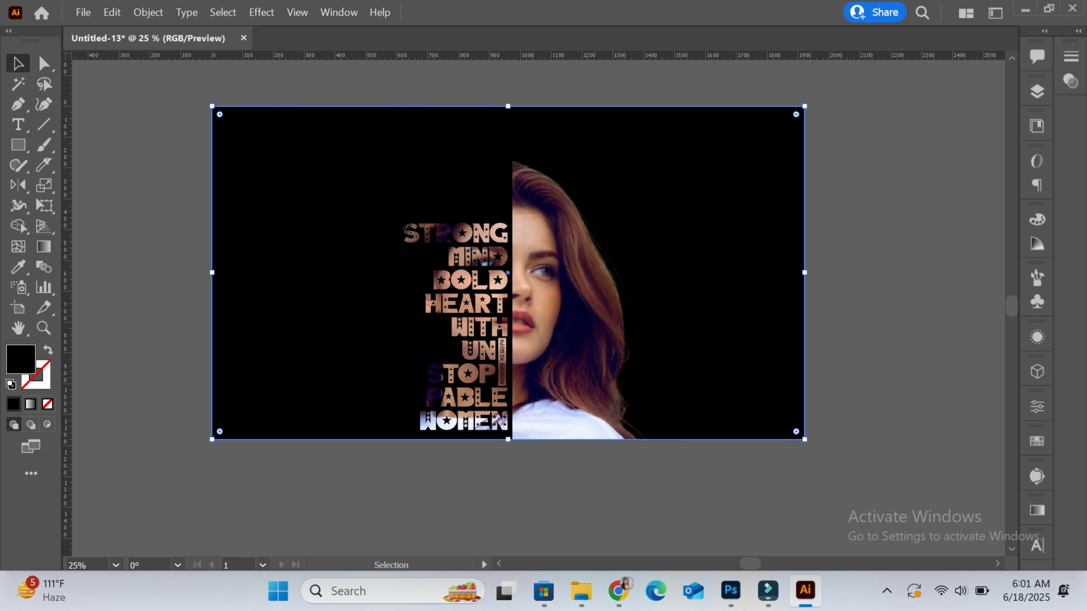
{"action": "key", "text": "ctrl+shift+a"}
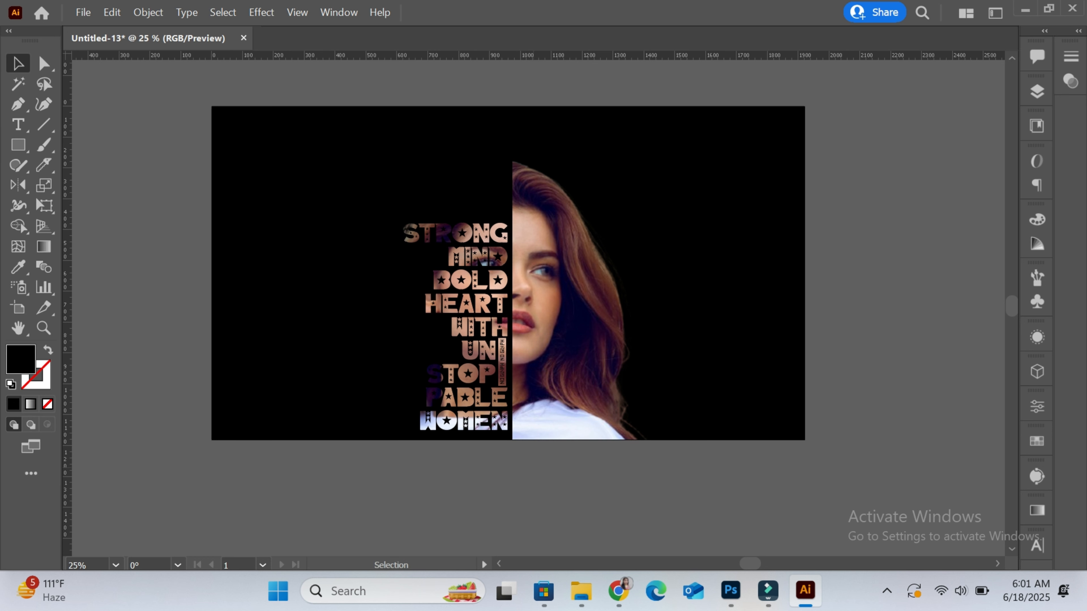
{"action": "key", "text": "ctrl+plus"}
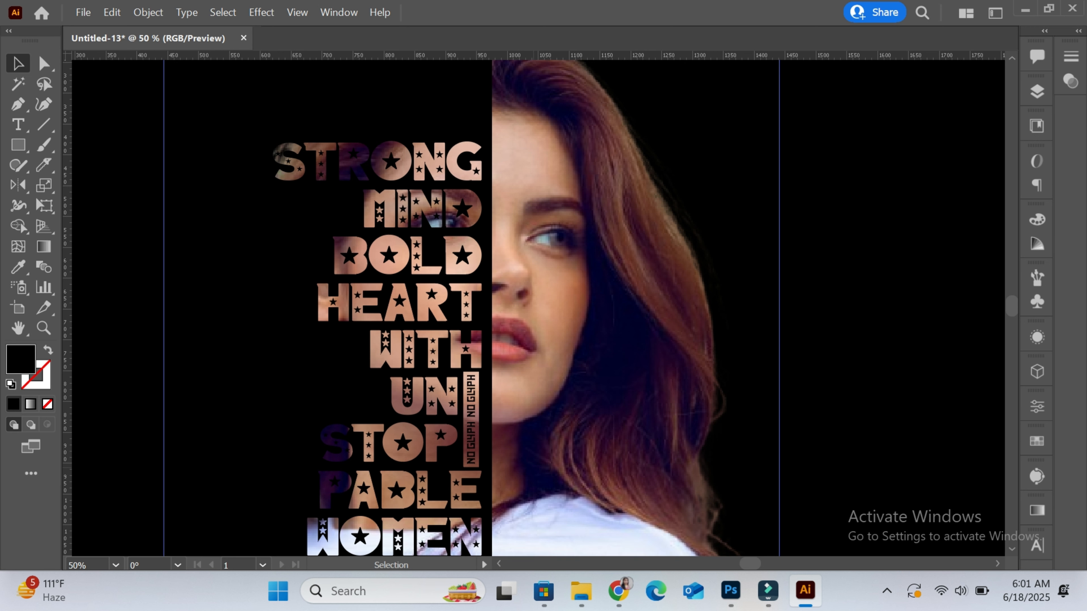
{"action": "scroll", "coordinate": [535, 308], "scroll_direction": "up", "scroll_amount": 5}
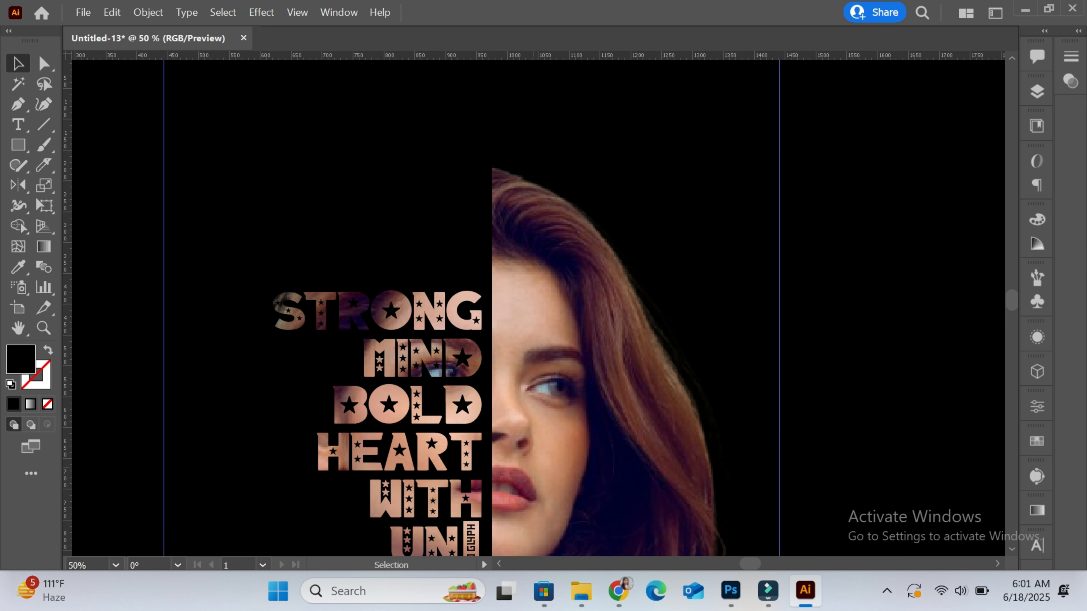
{"action": "scroll", "coordinate": [535, 308], "scroll_direction": "down", "scroll_amount": 8}
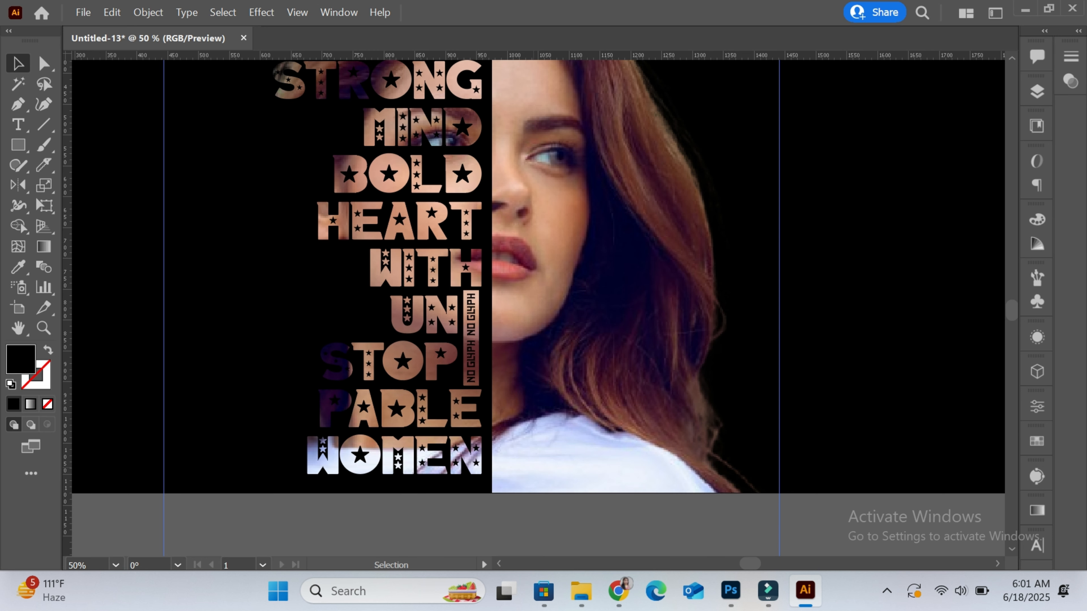
{"action": "scroll", "coordinate": [533, 479], "scroll_direction": "down", "scroll_amount": 3}
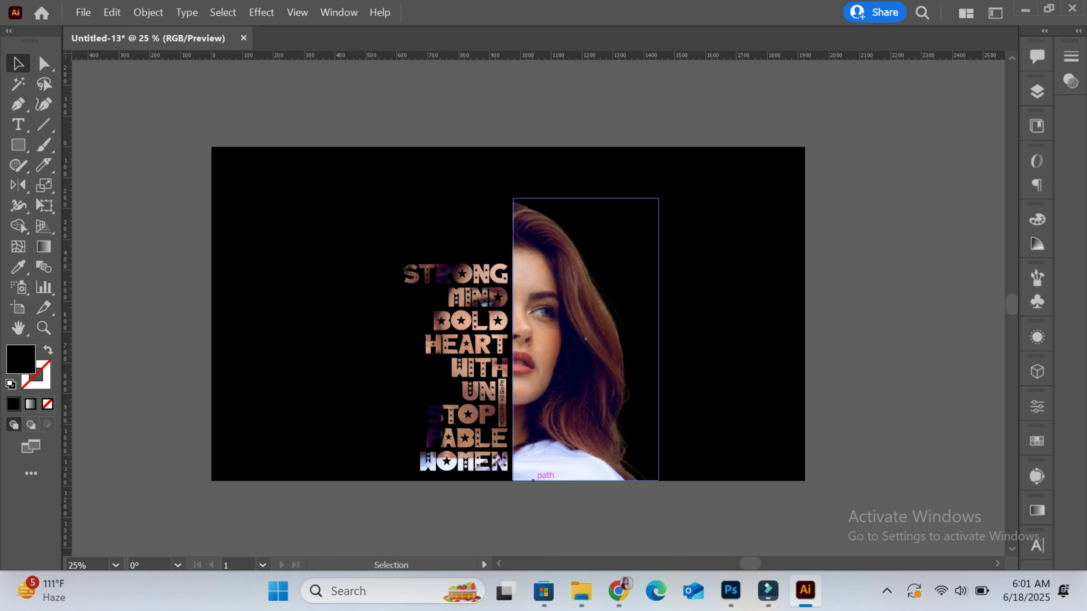